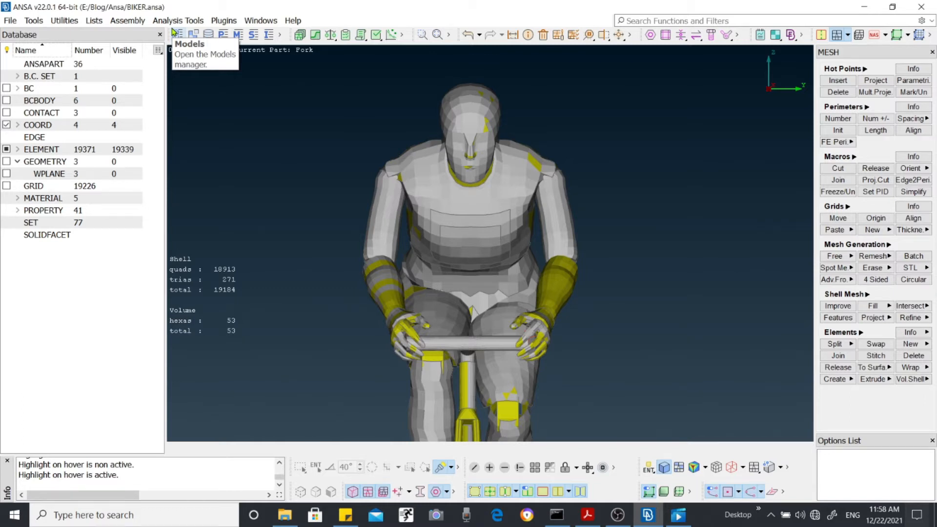
click(34, 21)
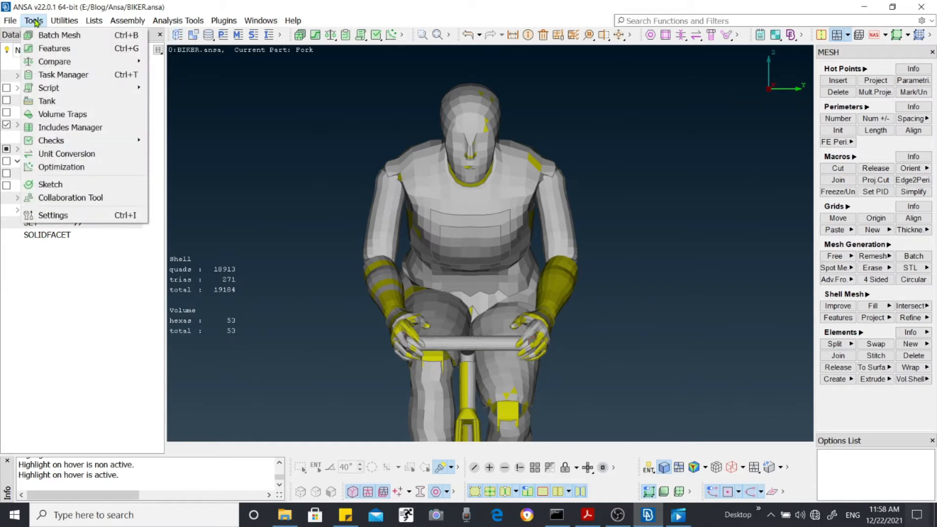
mouse_move(293, 20)
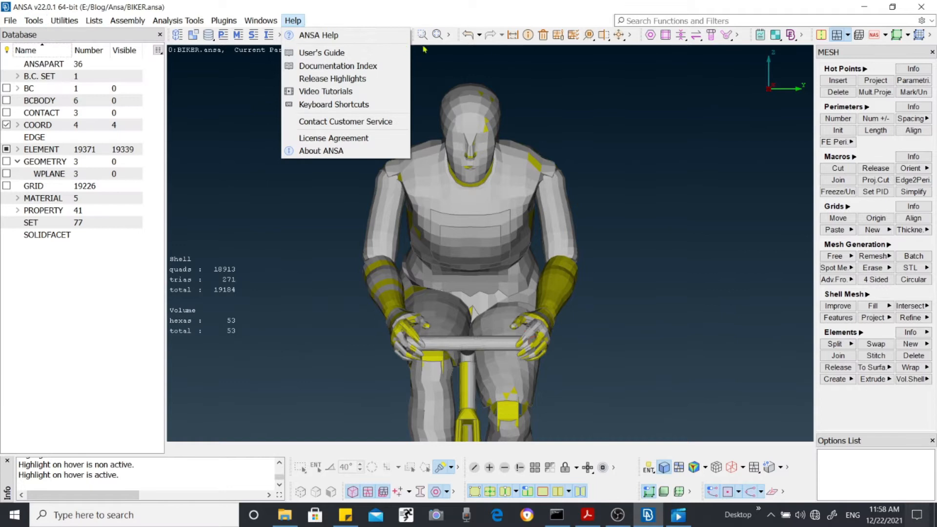
click(451, 86)
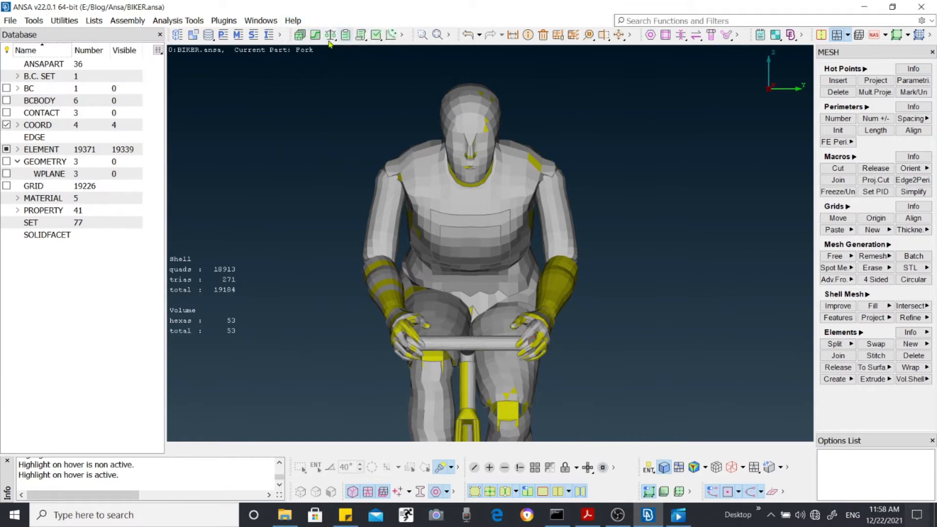
click(34, 21)
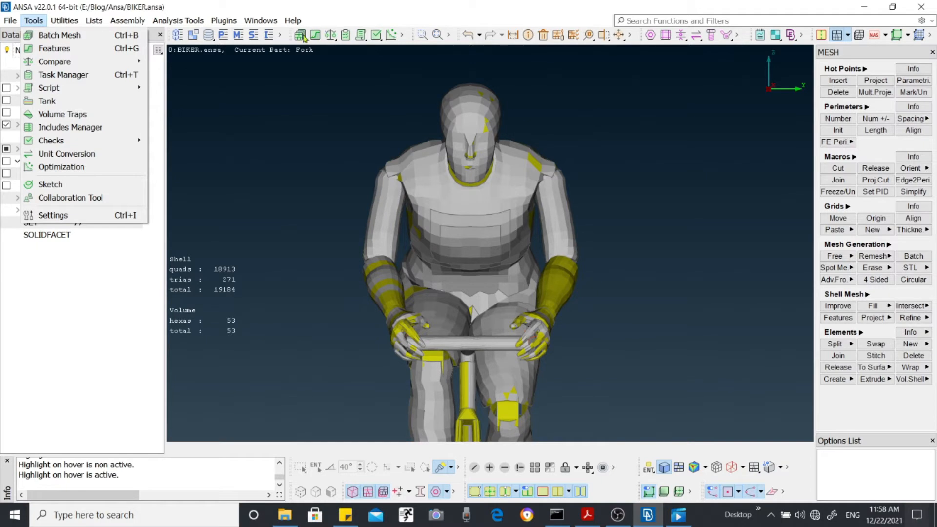
mouse_move(75, 23)
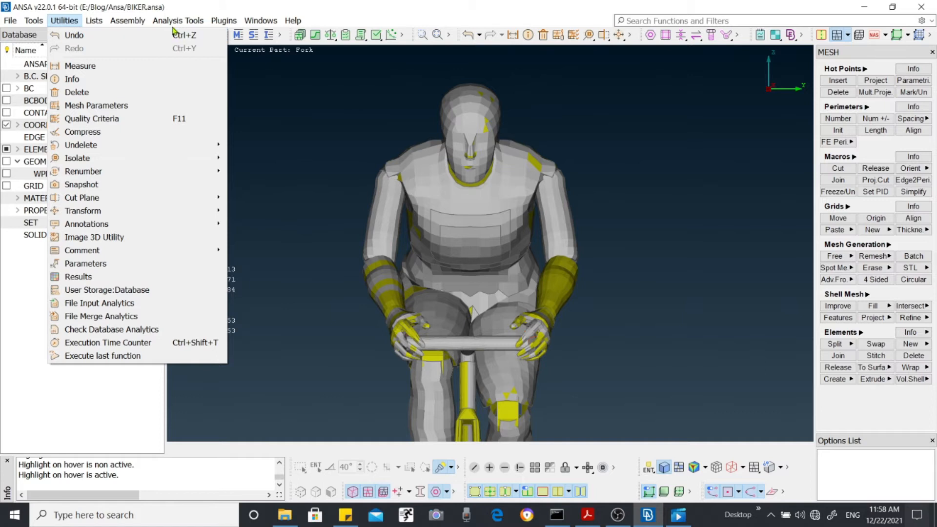
click(252, 85)
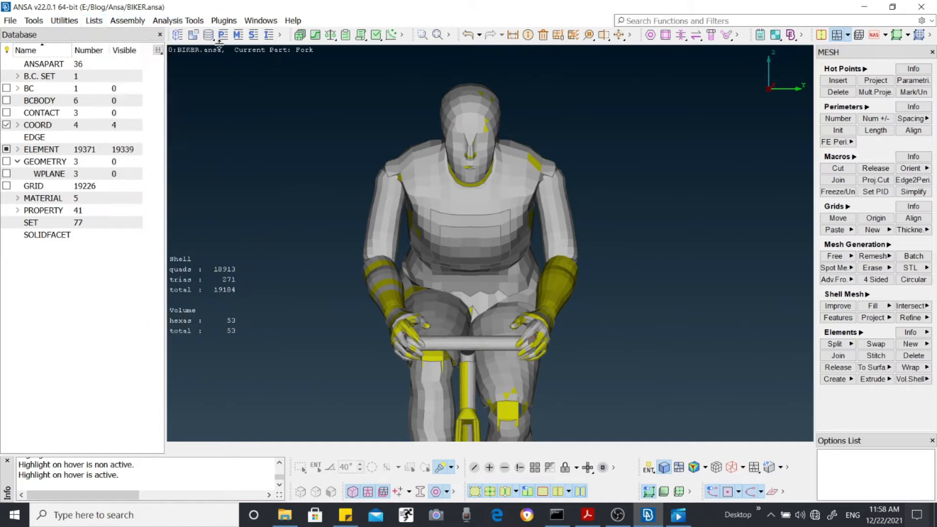
click(128, 21)
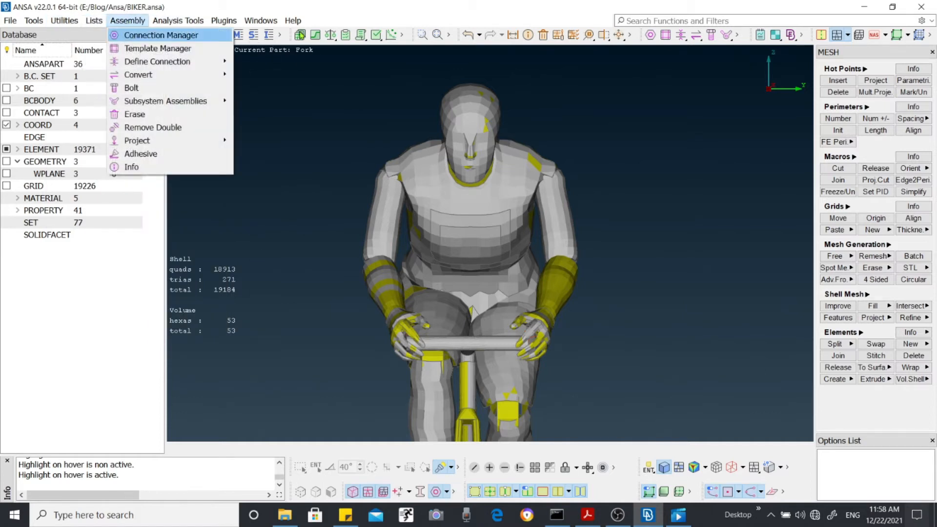
click(177, 23)
click(178, 23)
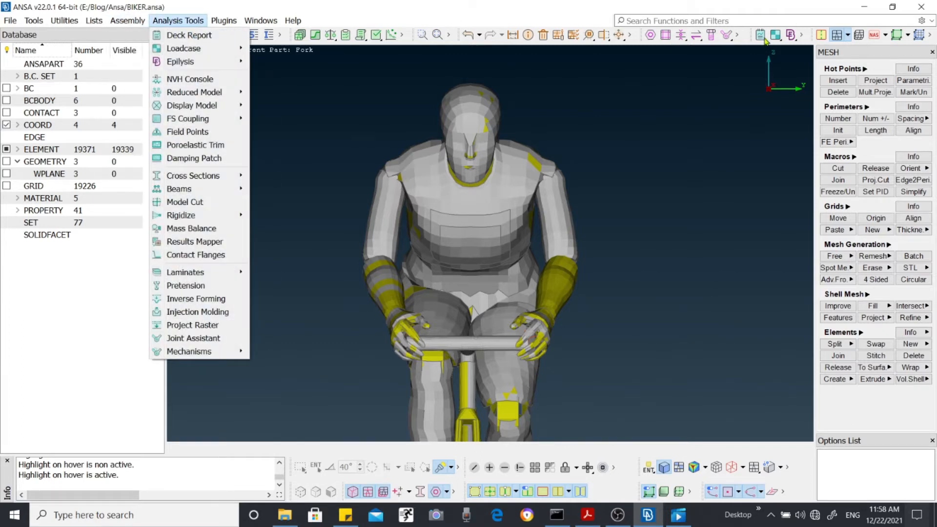
click(689, 100)
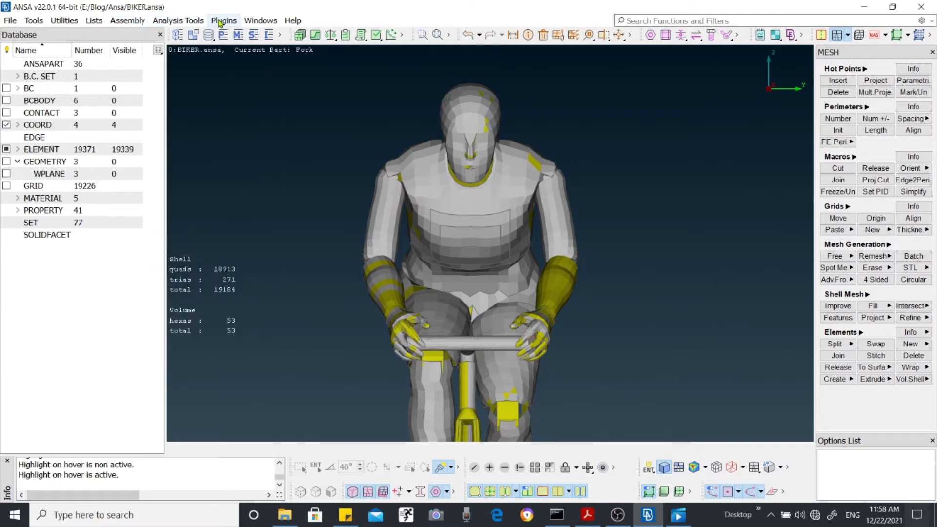
click(221, 22)
click(223, 20)
Switch the display to fullscreen mode and return it to the normal window layout.
click(257, 21)
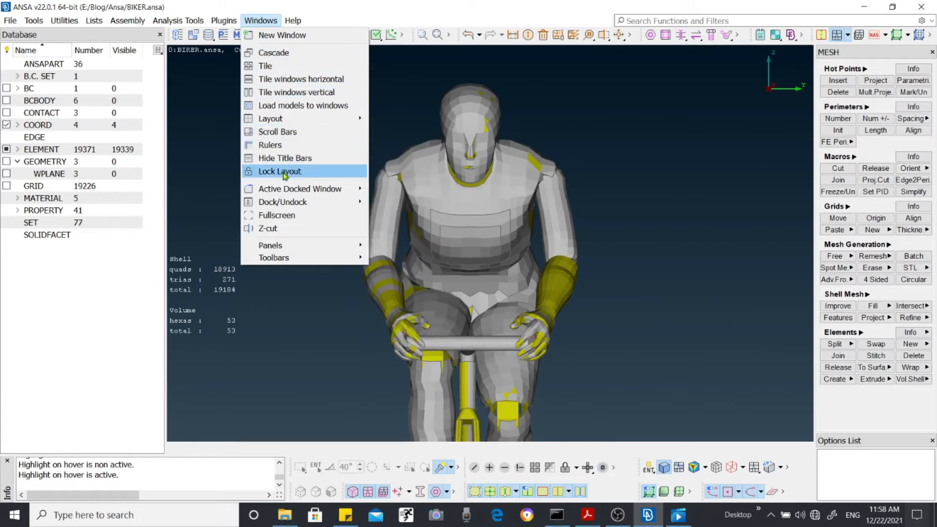
click(277, 215)
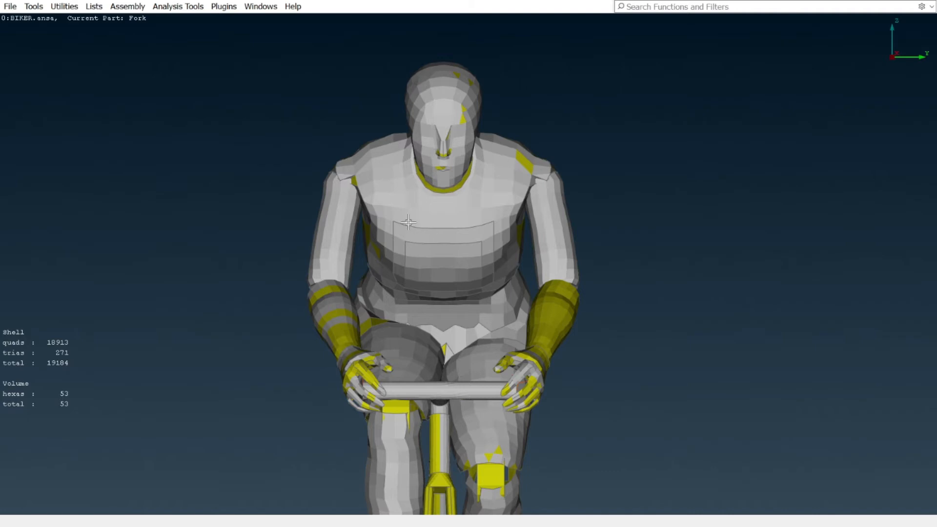
click(263, 9)
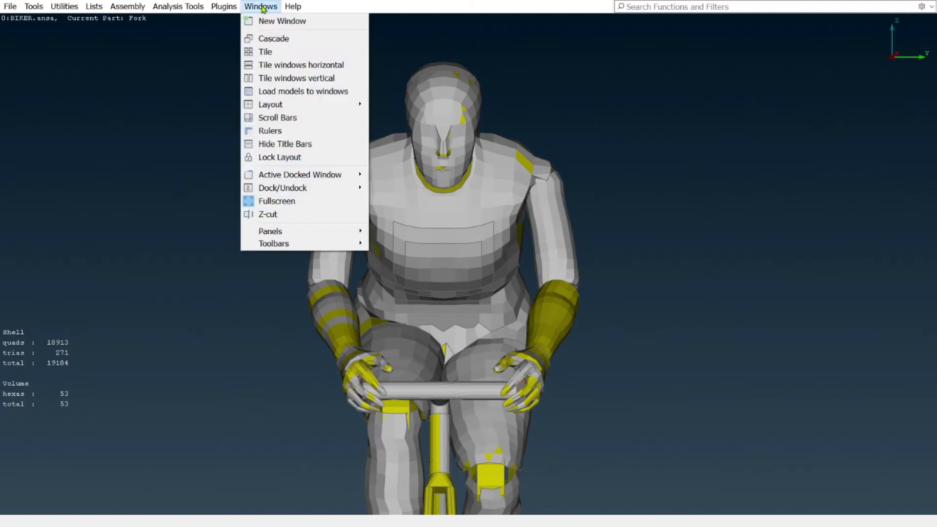
click(276, 205)
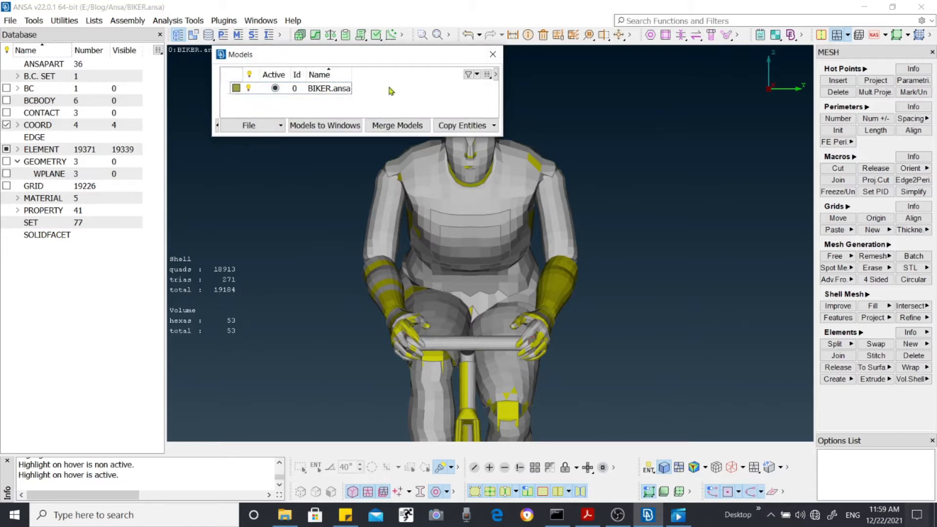
Close the Models manager and browse the list of the model's properties.
click(492, 54)
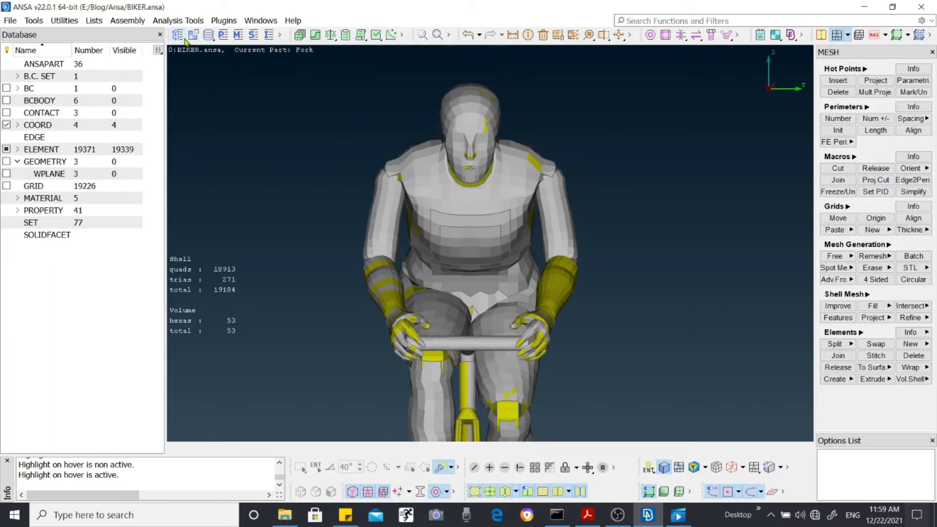
click(223, 35)
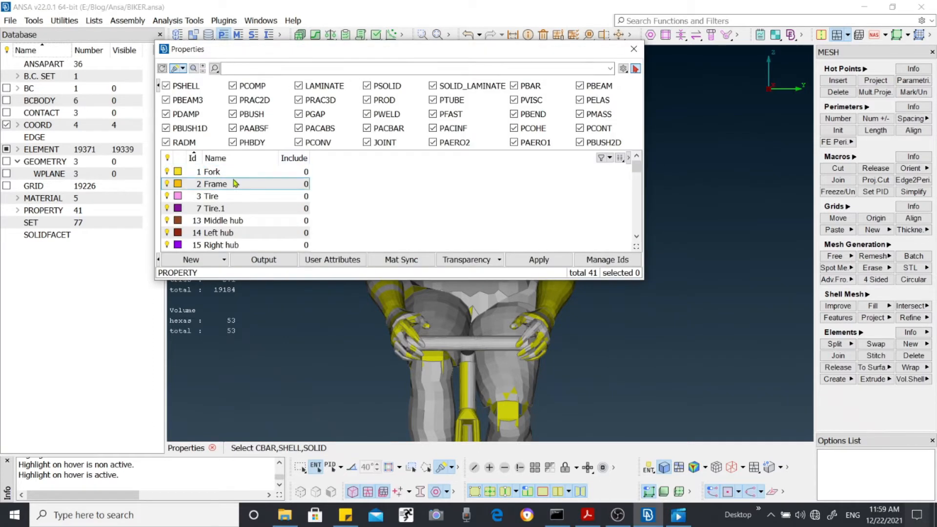
scroll(321, 206, down, 6)
scroll(321, 206, down, 2)
scroll(320, 203, up, 5)
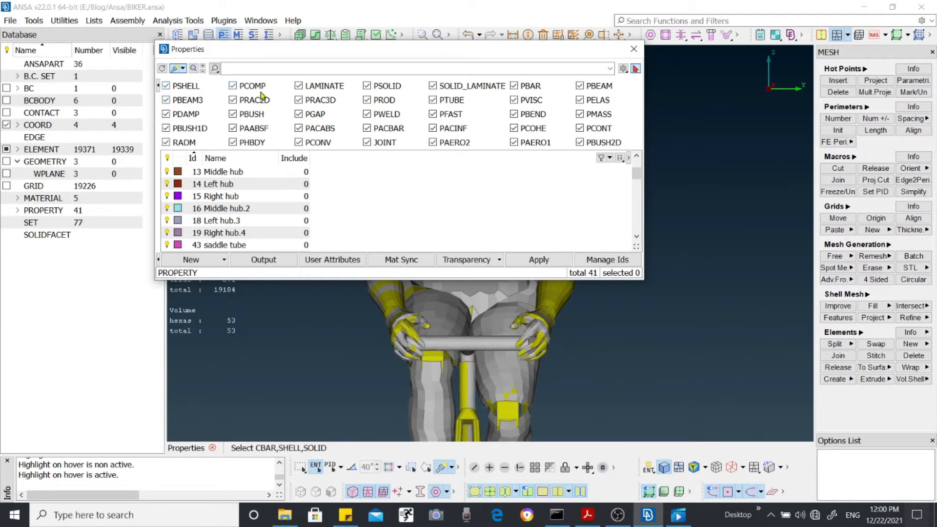
Filter the property list so that only the PSHELL type is enabled and all other property types are off.
right_click(223, 79)
click(302, 121)
right_click(219, 75)
click(271, 121)
drag(216, 79, 624, 153)
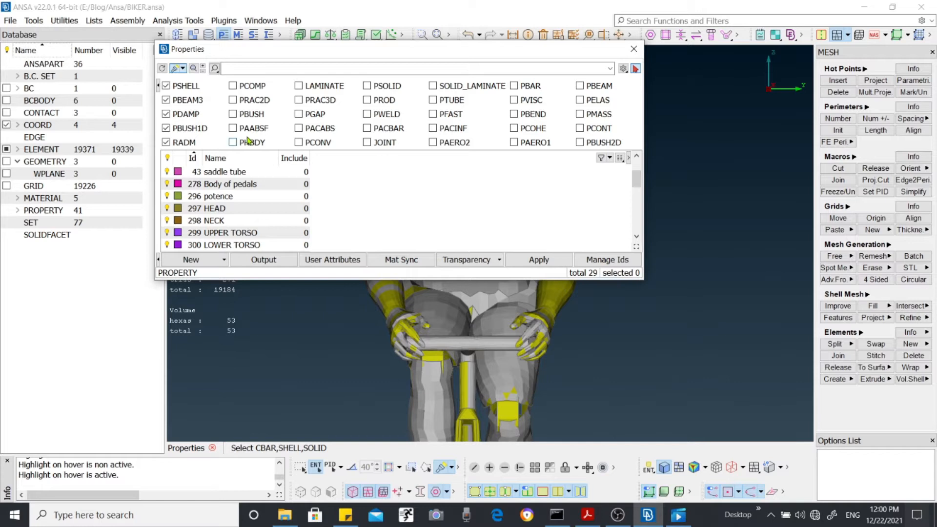
click(166, 100)
click(167, 115)
click(166, 129)
click(166, 142)
Move the Properties window clear of the biker and turn the model to a side view.
click(718, 208)
scroll(722, 199, up, 2)
scroll(492, 247, up, 2)
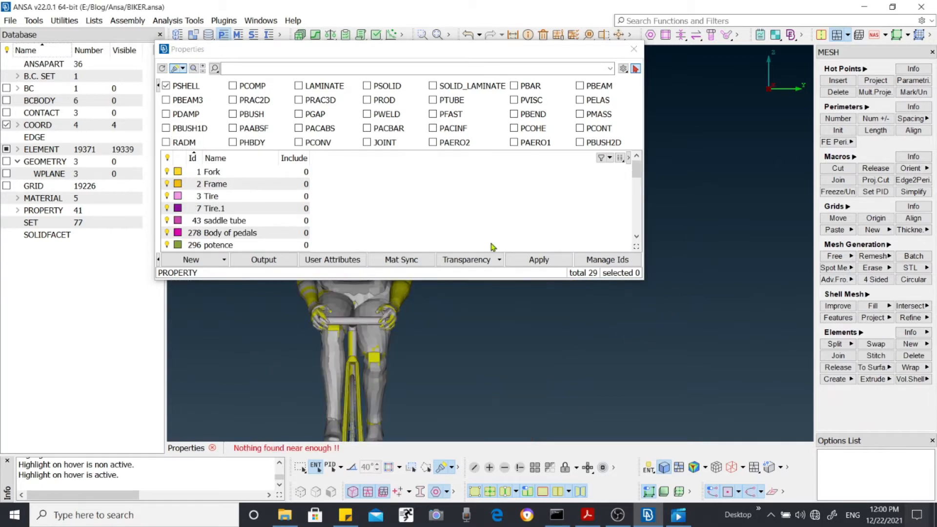
scroll(322, 353, down, 2)
drag(579, 52, 337, 57)
scroll(485, 189, up, 3)
scroll(486, 190, down, 3)
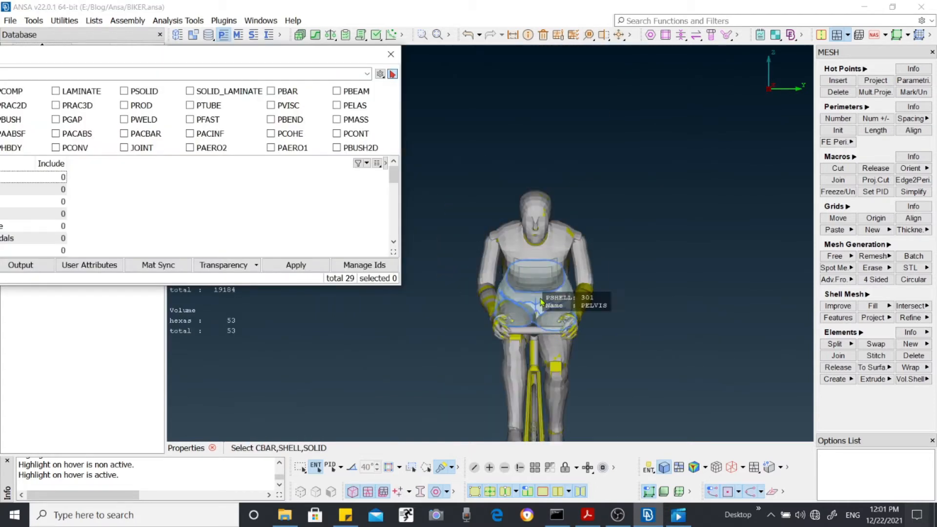
scroll(555, 136, up, 3)
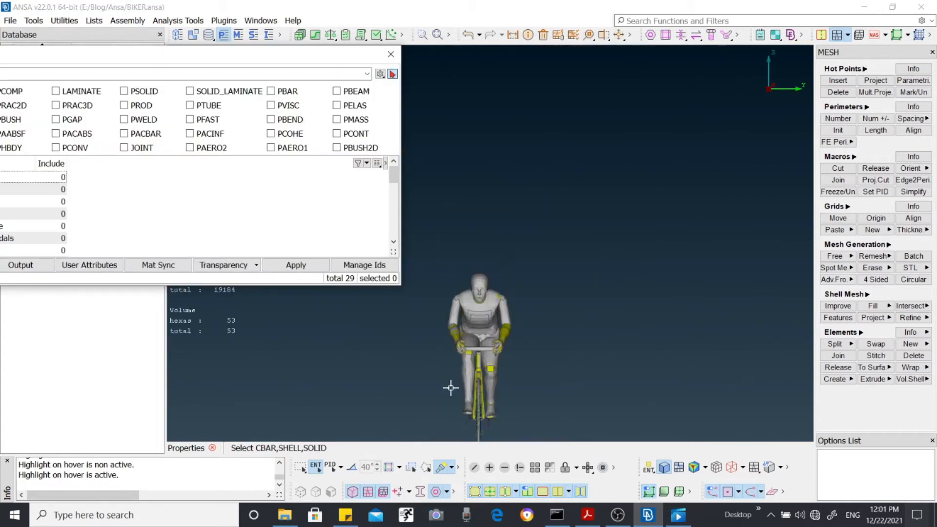
scroll(450, 389, down, 3)
ctrl+drag(491, 243, 130, 75)
drag(183, 55, 257, 64)
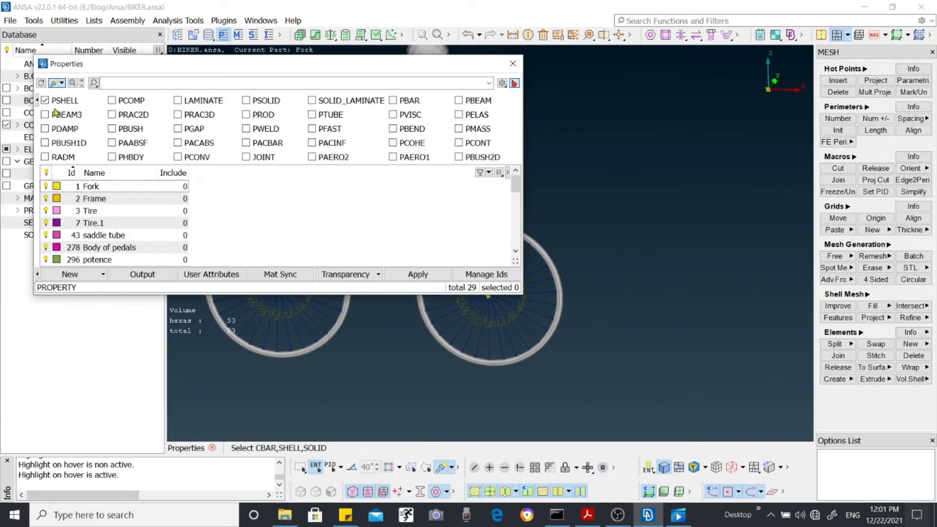
Disable the PSHELL type in the property filter and fit the whole biker model in view.
click(45, 101)
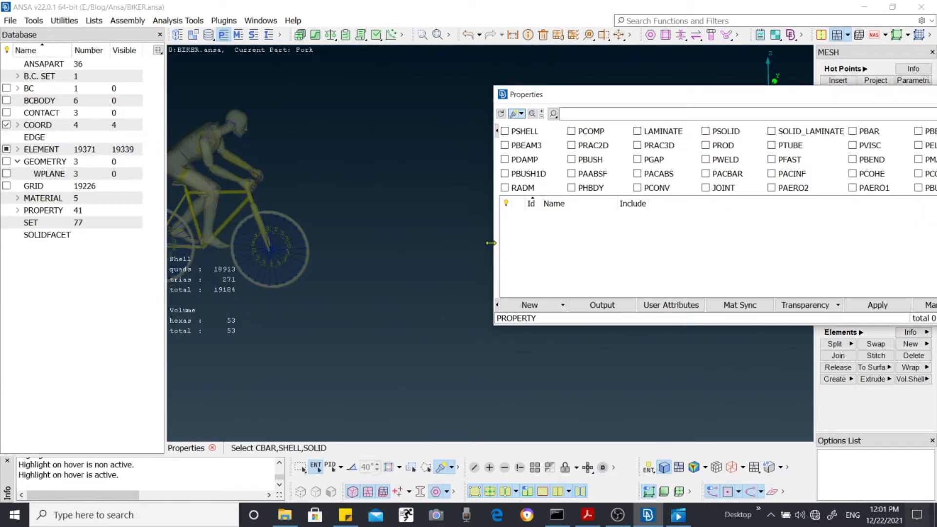
scroll(283, 120, up, 1)
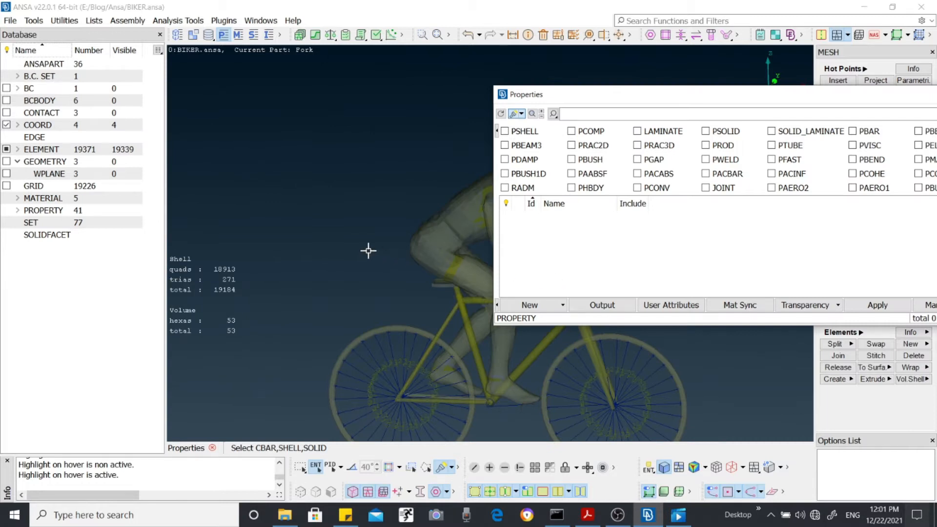
scroll(369, 250, down, 1)
scroll(491, 243, up, 2)
drag(569, 98, 735, 152)
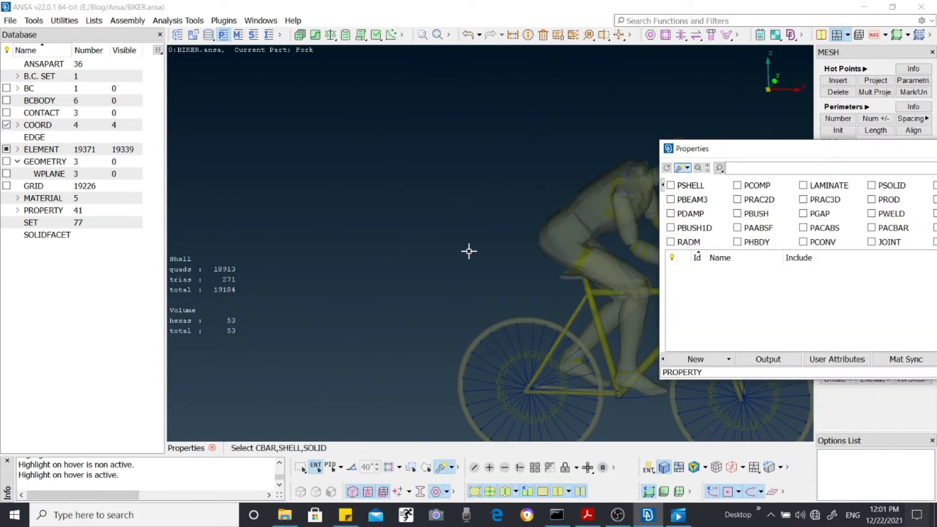
click(438, 34)
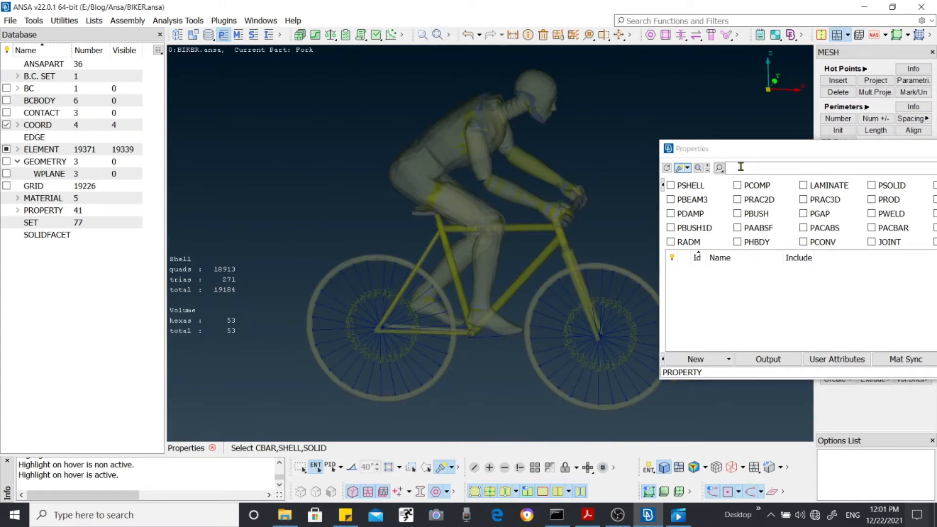
Re-enable the PSHELL type in the property filter and close the property list with the whole model fitted in view.
click(692, 155)
drag(691, 155, 578, 127)
click(564, 159)
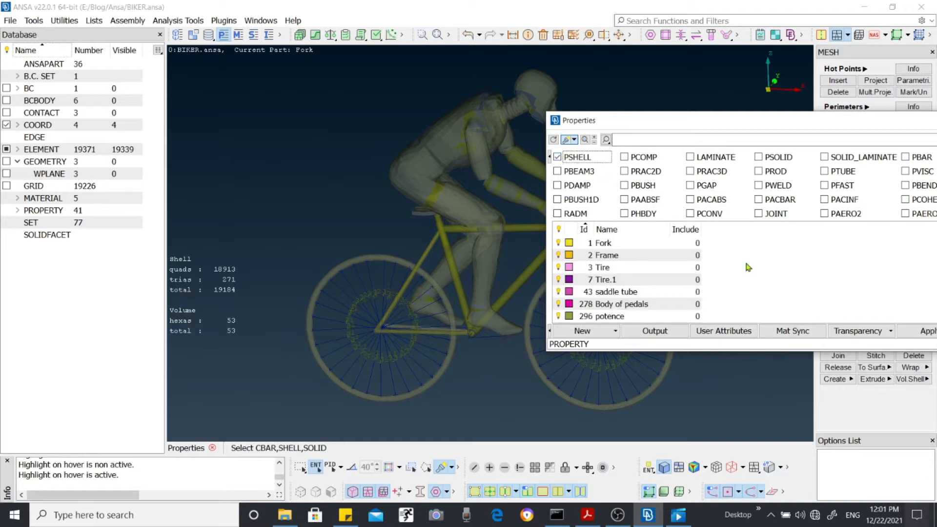
click(603, 244)
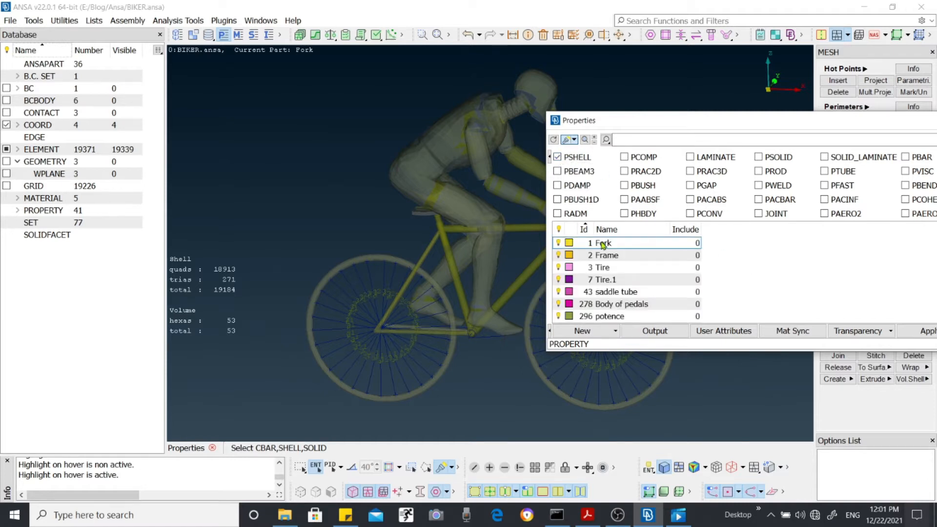
click(350, 159)
click(437, 36)
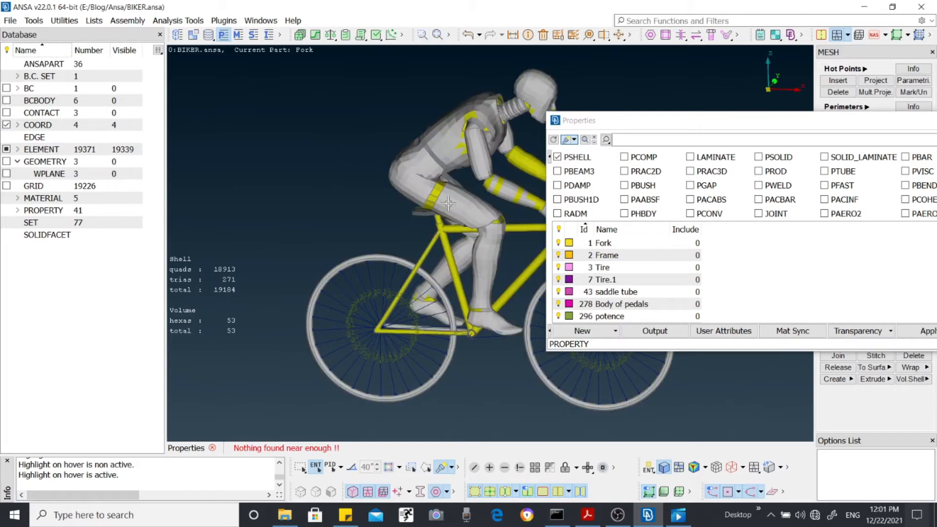
drag(679, 122, 662, 109)
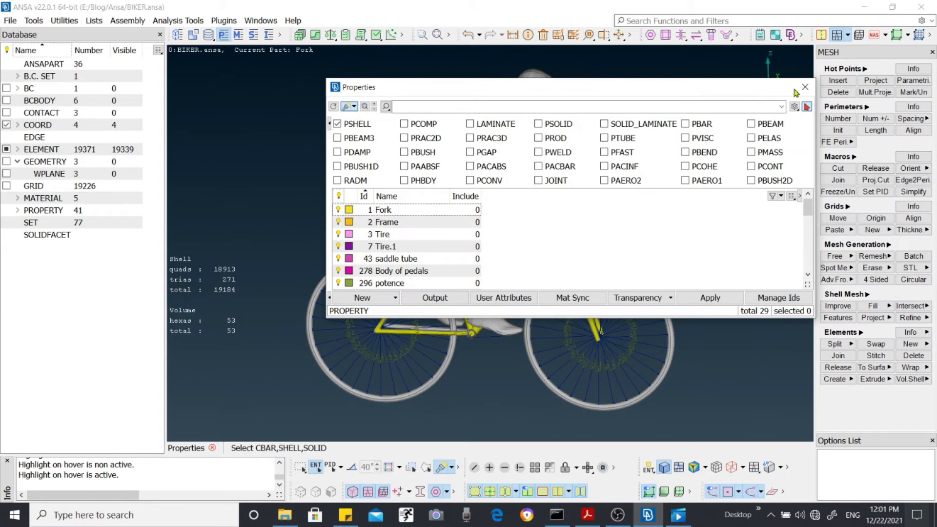
click(807, 87)
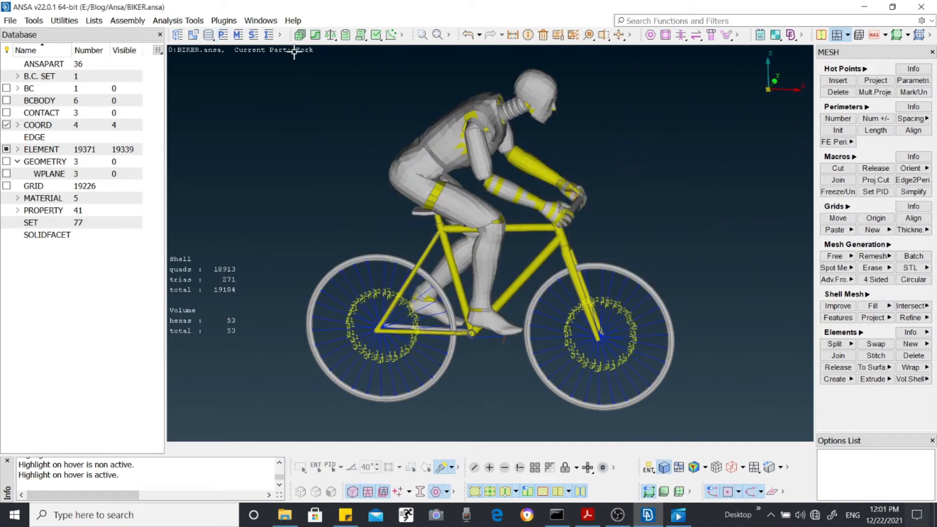
Review the model's material list and browse its list of sets.
click(239, 37)
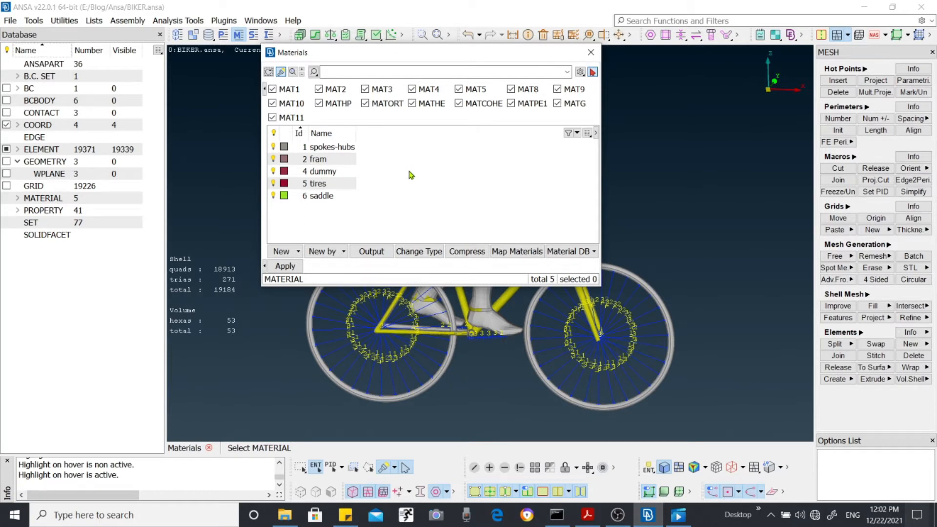
click(591, 52)
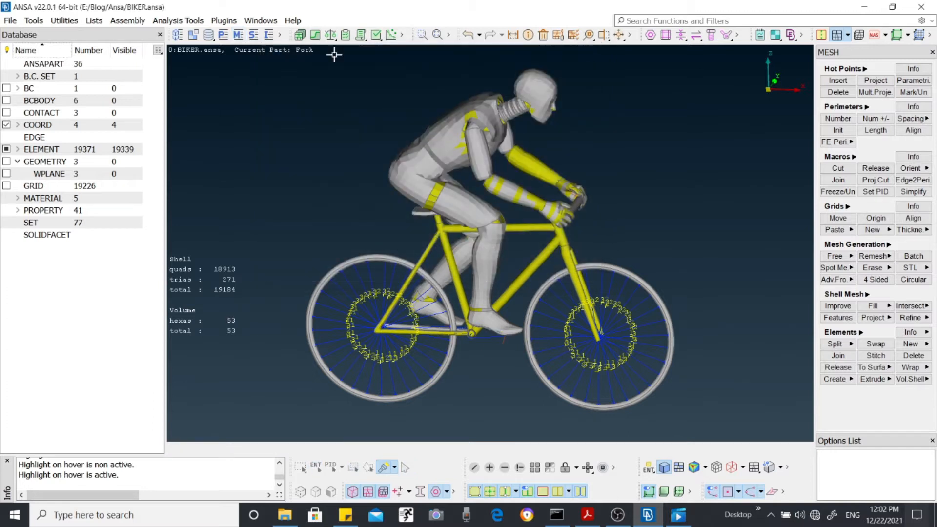
click(256, 38)
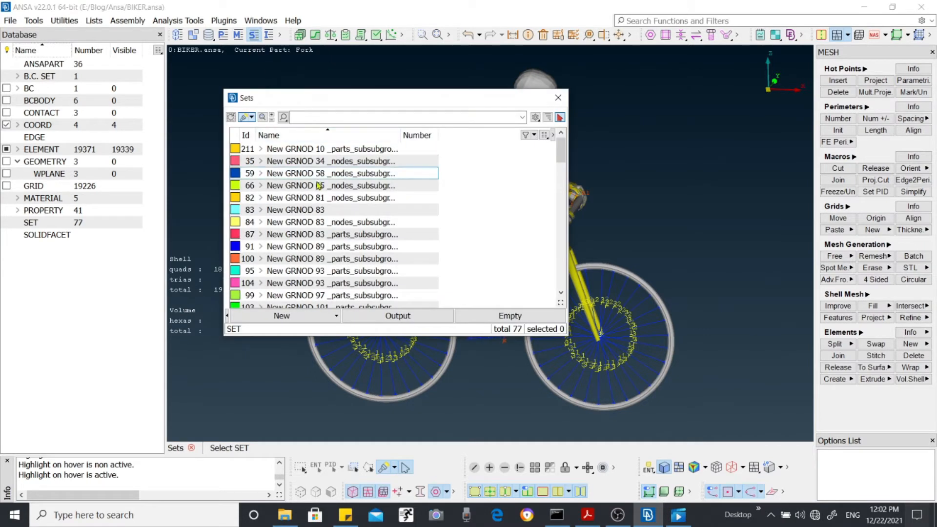
scroll(309, 183, down, 5)
scroll(308, 183, down, 12)
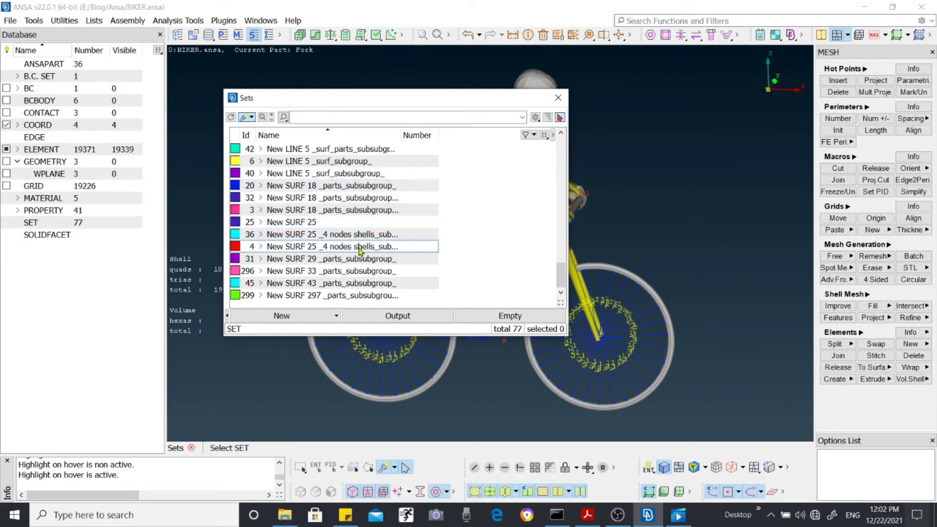
scroll(360, 246, up, 10)
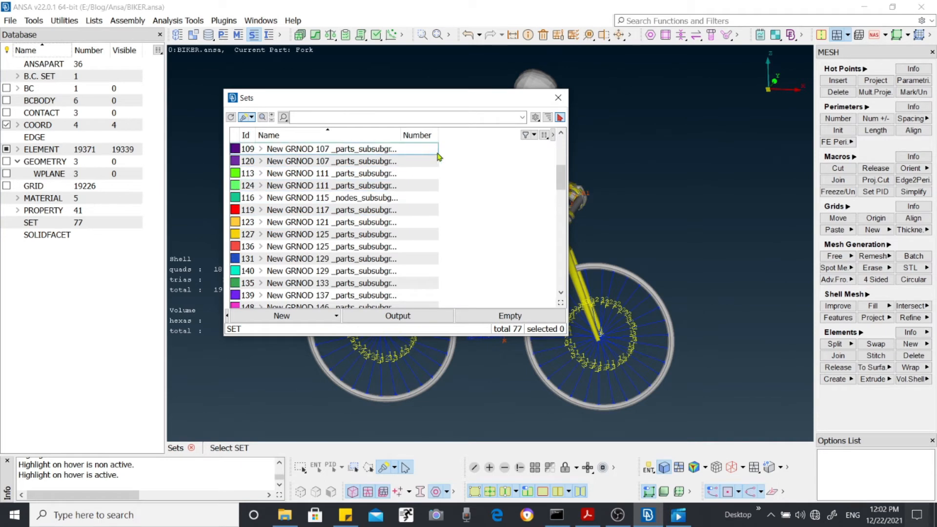
Close the sets list, and hide and restore the Database browser.
click(558, 97)
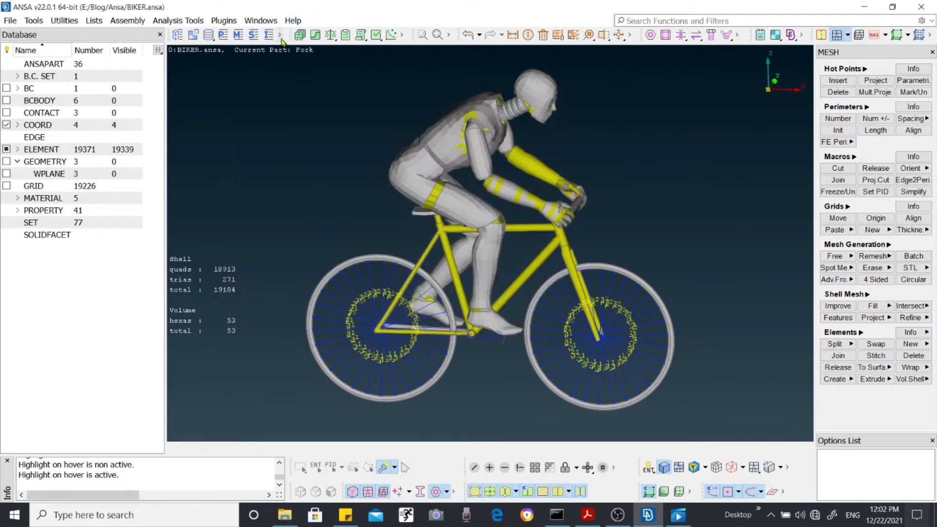
click(280, 36)
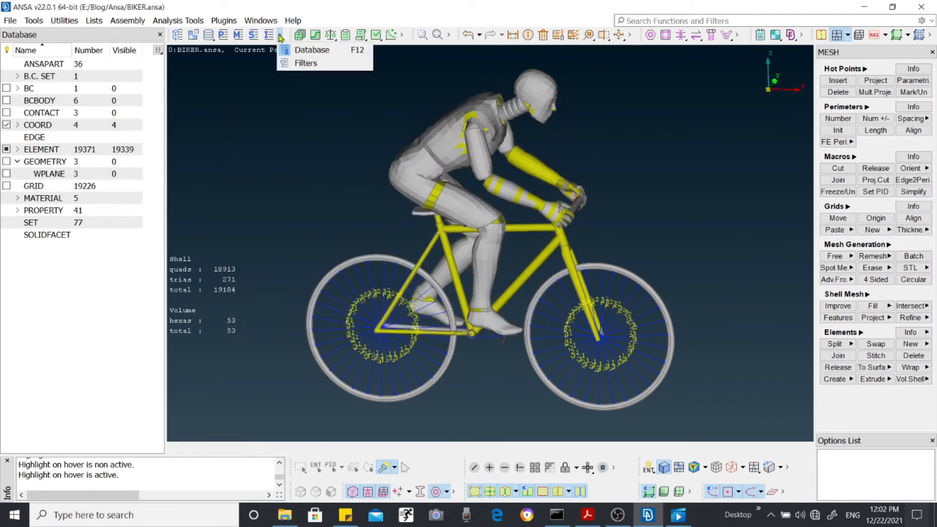
click(314, 52)
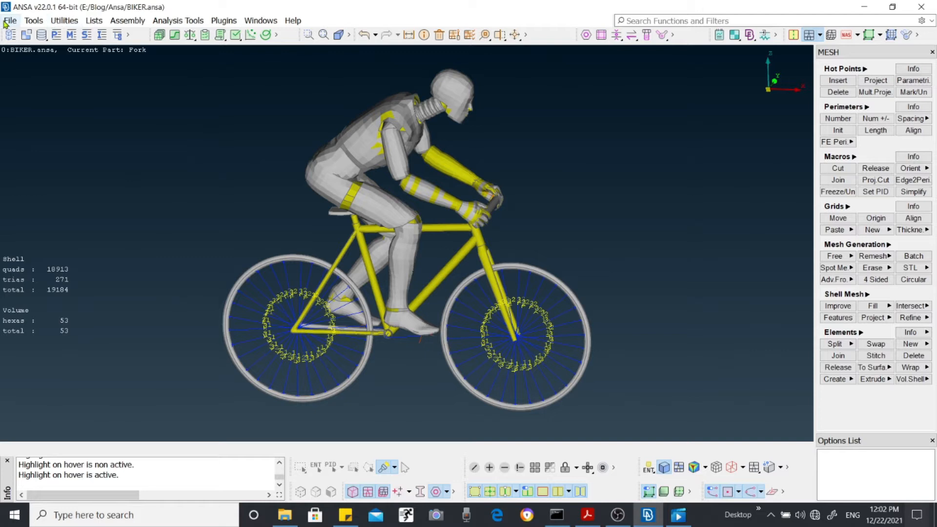
click(34, 22)
click(112, 38)
click(116, 36)
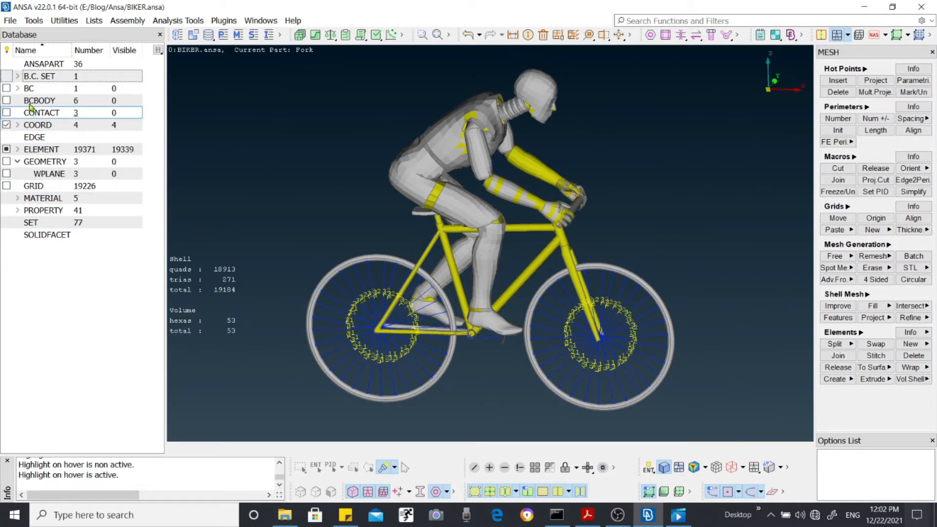
Expand the BC entry in the Database browser and toggle the SLOAD visibility on and off to inspect the load.
click(19, 90)
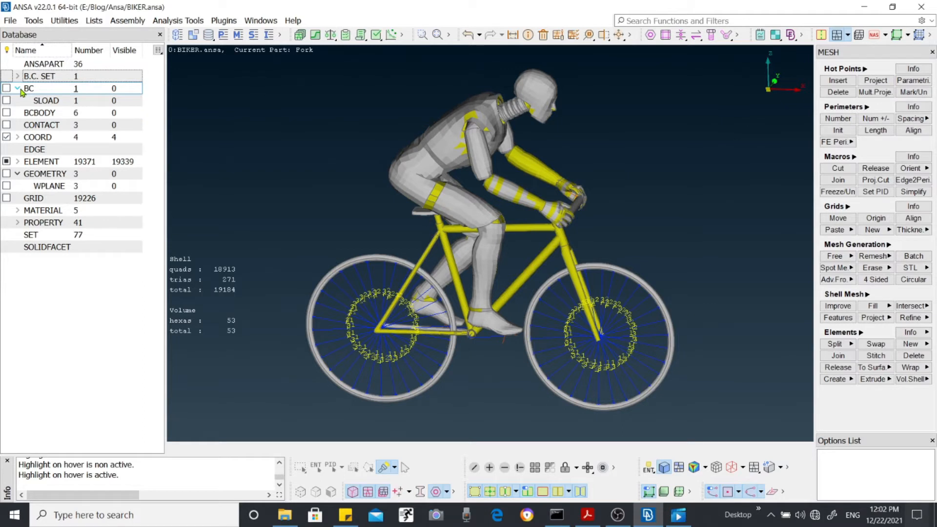
click(6, 101)
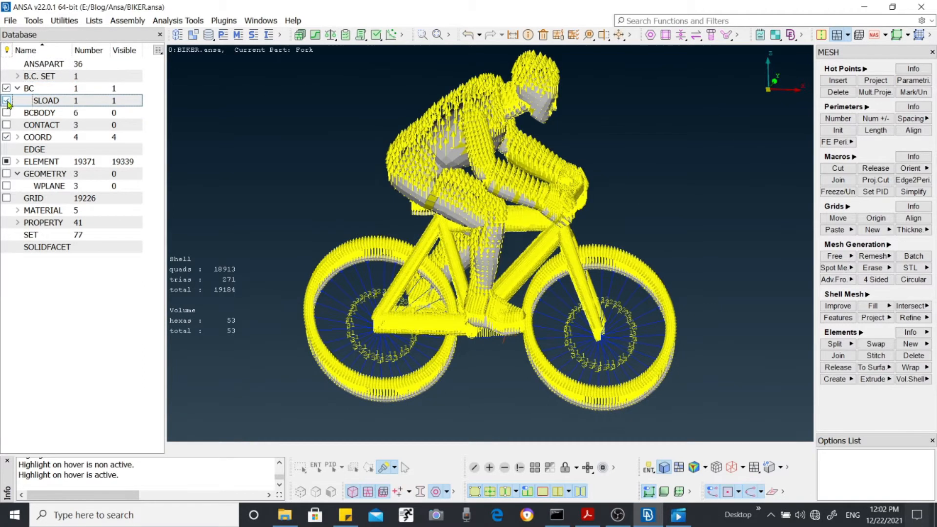
click(6, 100)
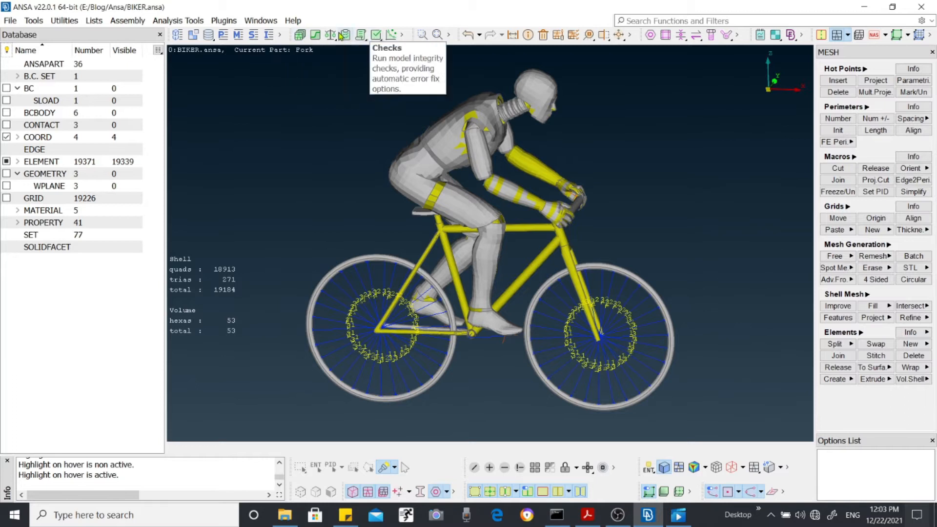
Look through the additional tools and inspect the Batch Mesh Manager, leaving it closed.
click(403, 38)
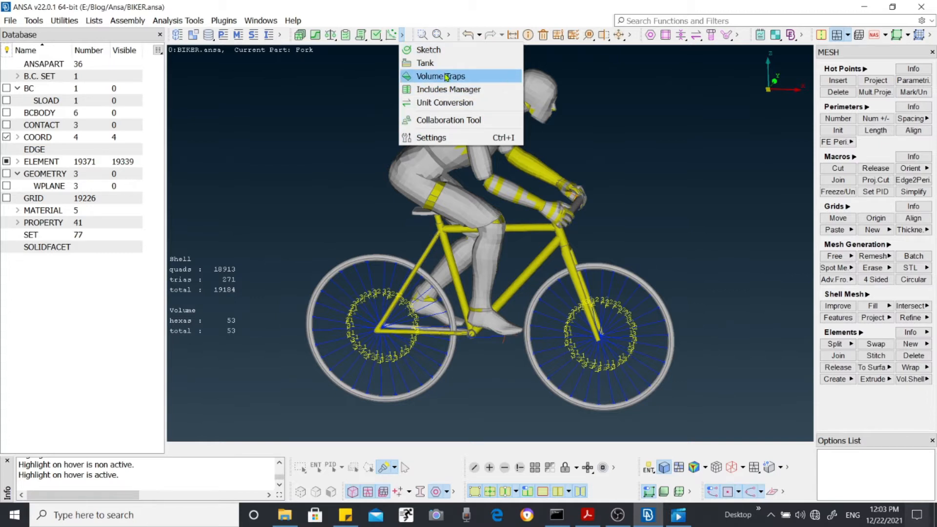
click(300, 37)
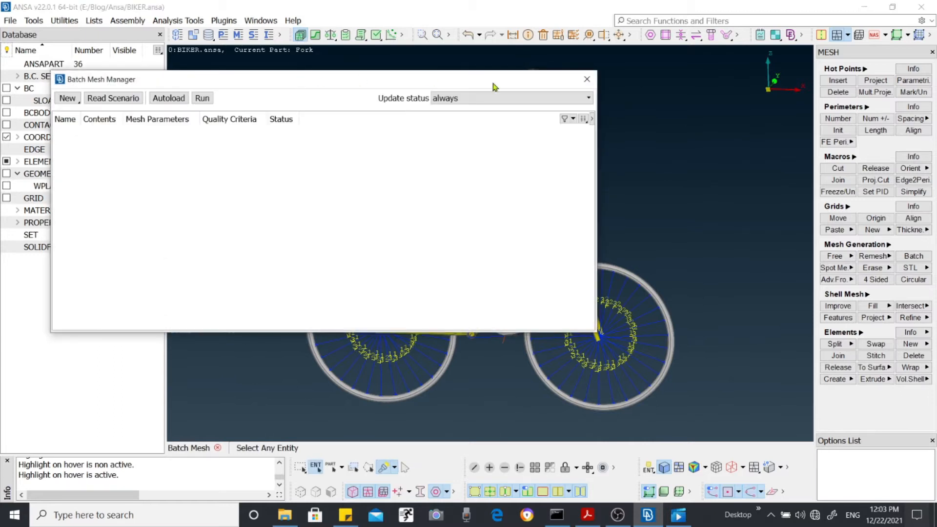
click(587, 79)
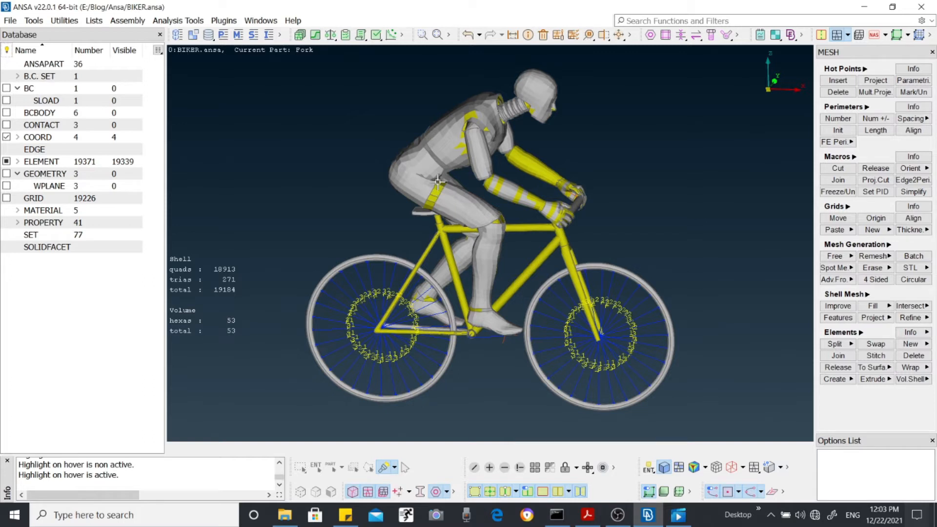
Zoom in on the biker's upper body and fit the whole model back in view.
click(451, 37)
click(420, 96)
scroll(481, 165, up, 6)
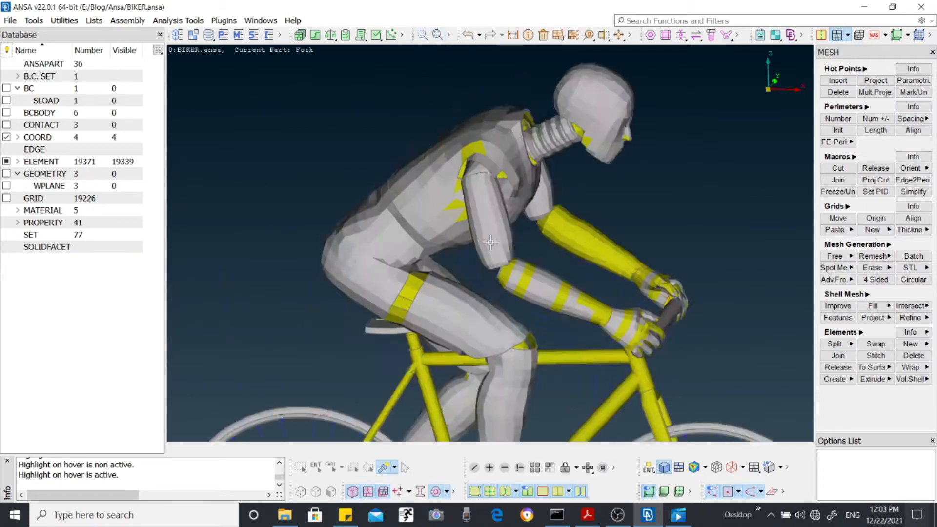
click(437, 36)
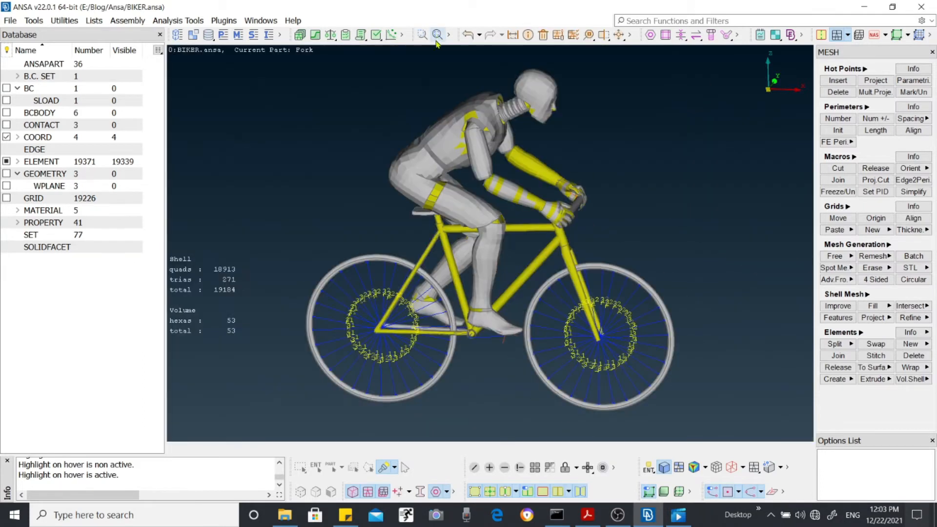
Magnify the biker's torso with a zoom window and return to the wider view.
click(423, 36)
drag(400, 90, 520, 198)
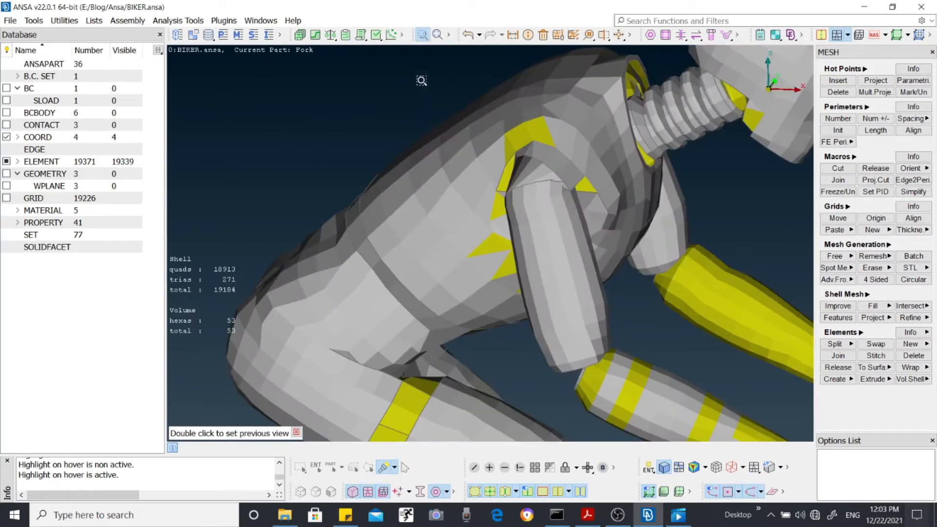
click(422, 36)
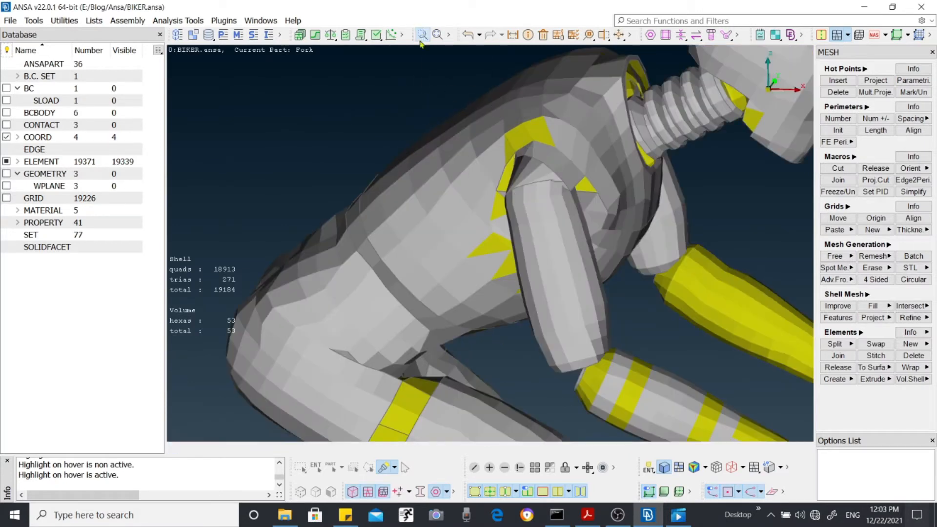
double_click(466, 139)
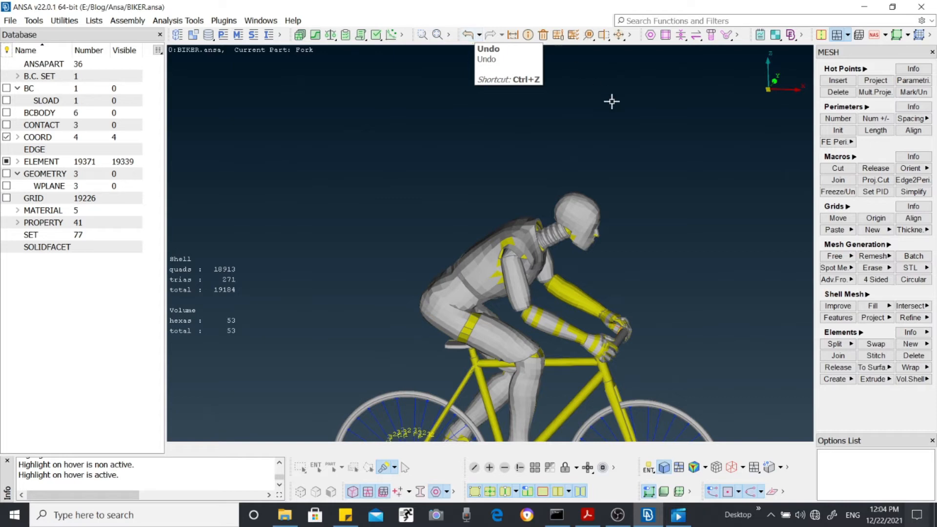
Enable the aspect ratio, skewness, warping and taper quality criteria for shells.
click(573, 38)
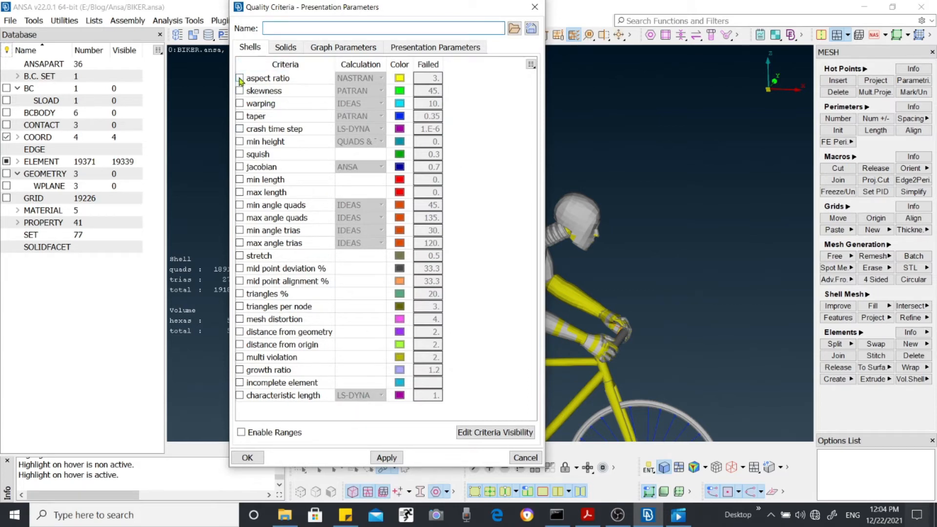
mouse_move(240, 82)
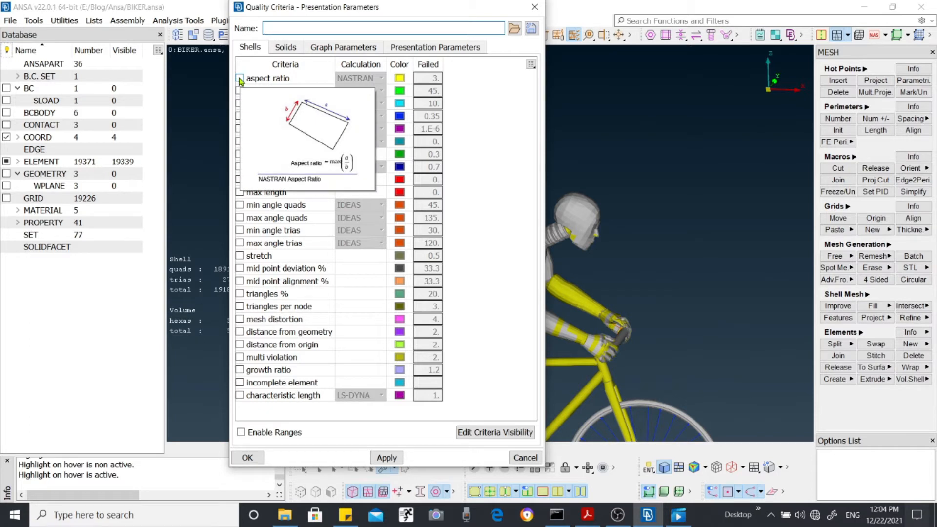
click(239, 78)
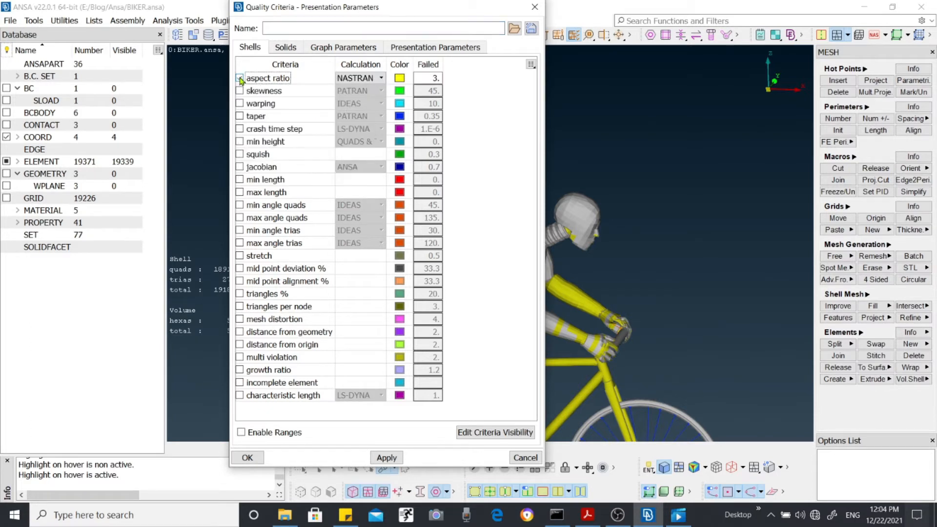
click(241, 116)
click(241, 104)
click(242, 92)
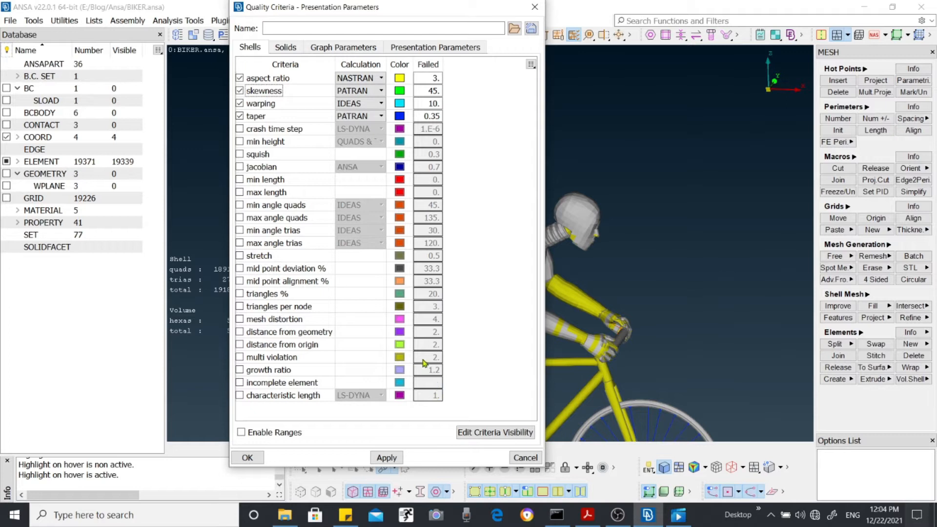
Review the solid quality criteria and the criteria visibility lists for both shells and solids without changing them.
click(493, 434)
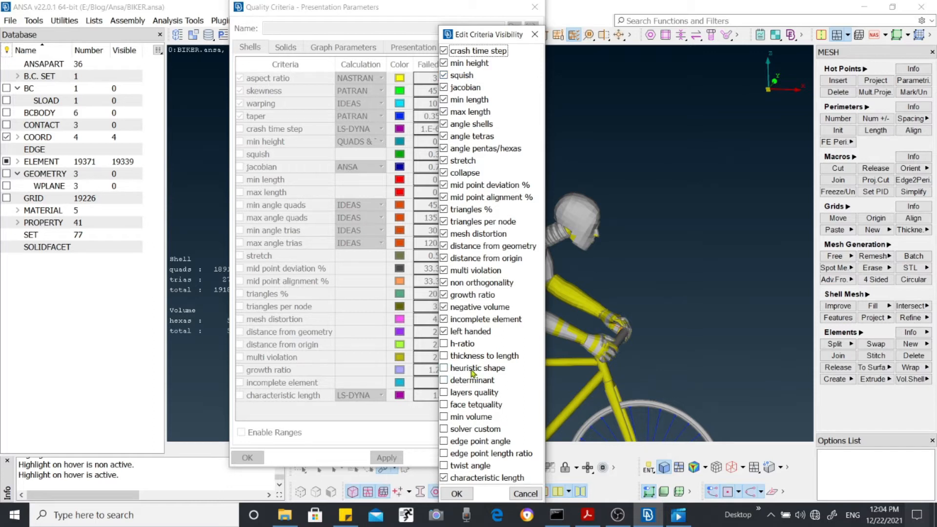
click(458, 494)
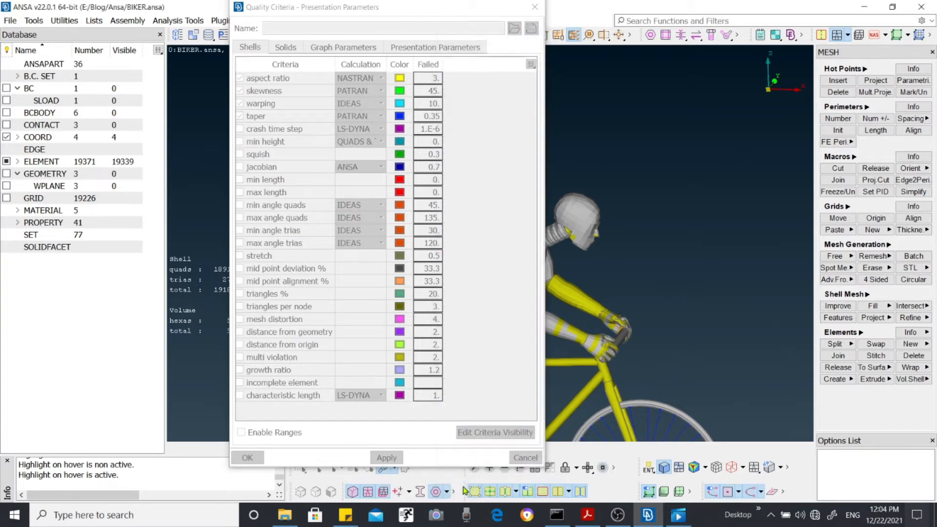
click(289, 49)
mouse_move(328, 128)
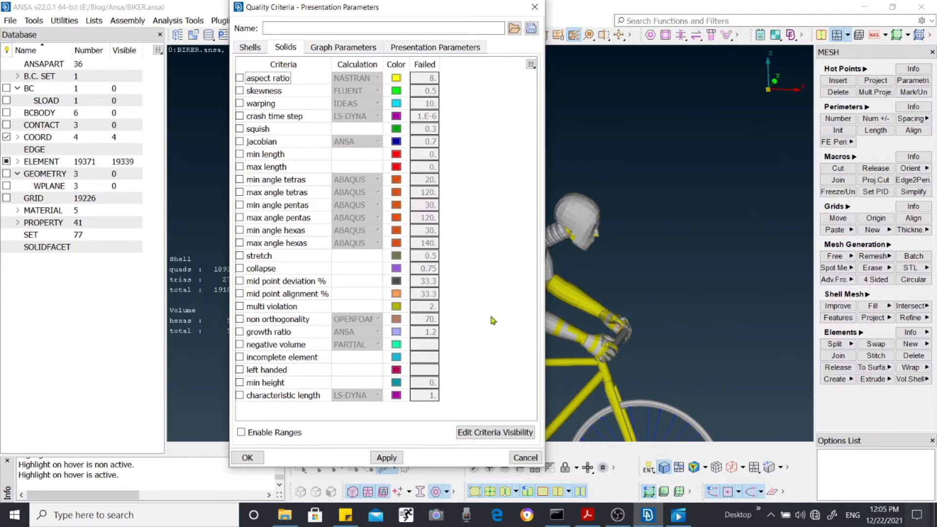
click(503, 433)
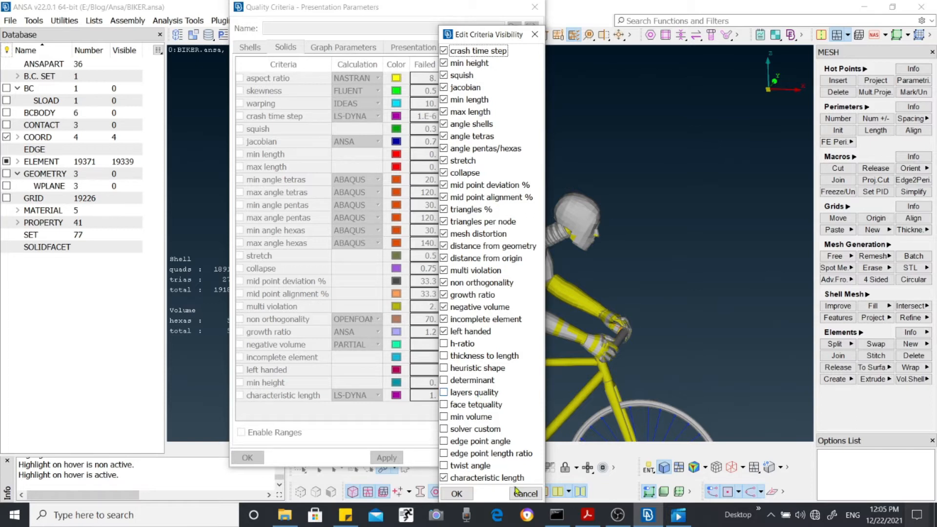
click(456, 494)
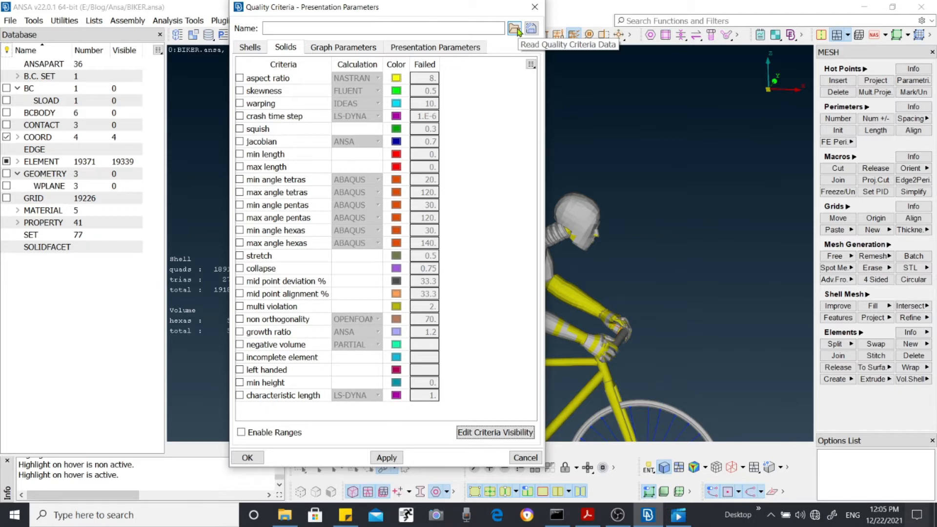
Check the option to read a quality criteria file without loading one, and accept the quality criteria settings.
click(515, 30)
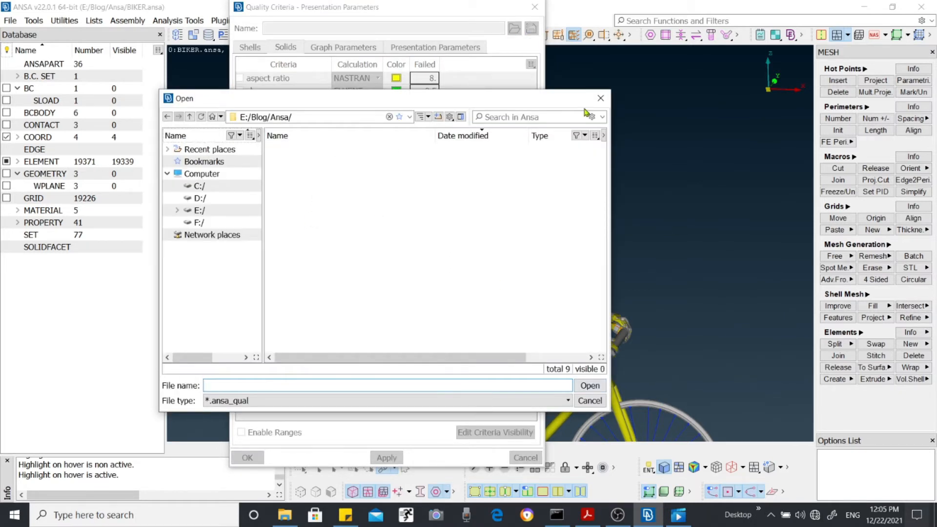
click(600, 100)
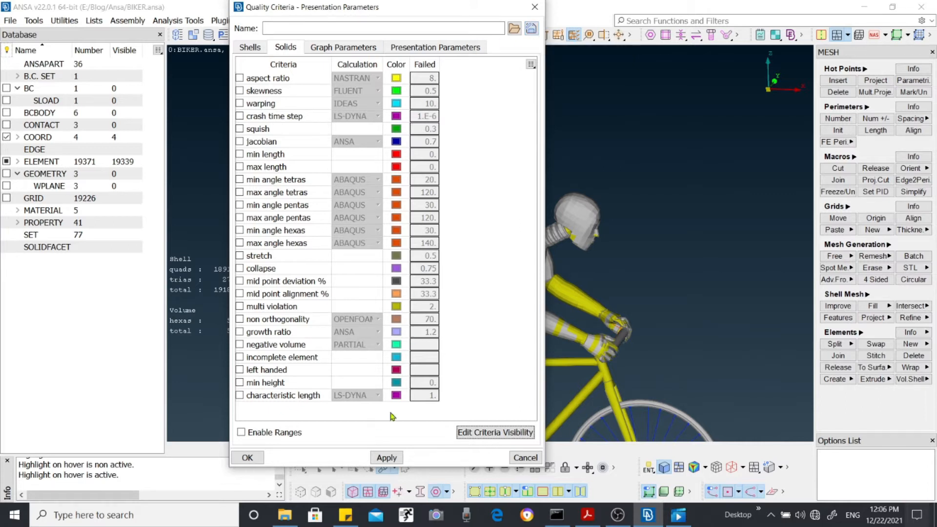
click(247, 457)
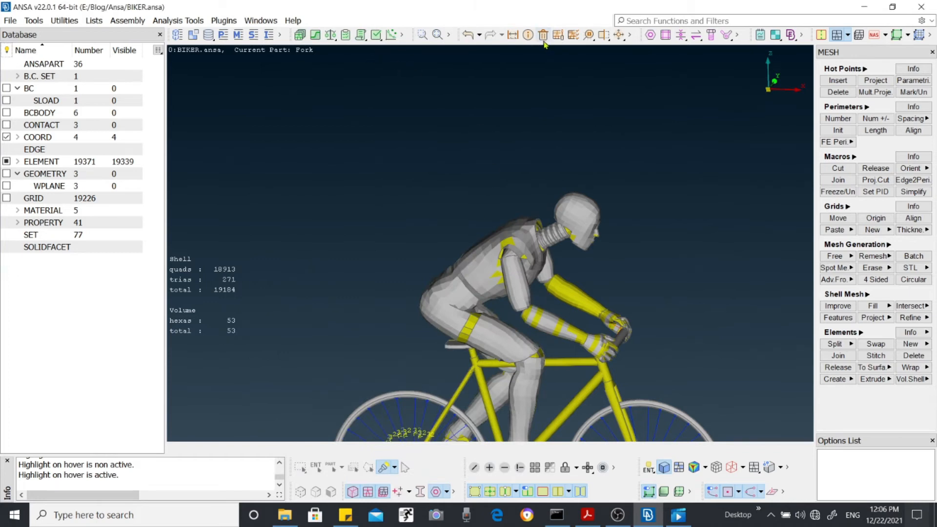
Open the mesh parameters and examine the basic target length options, minimum target length and distortion settings.
click(559, 36)
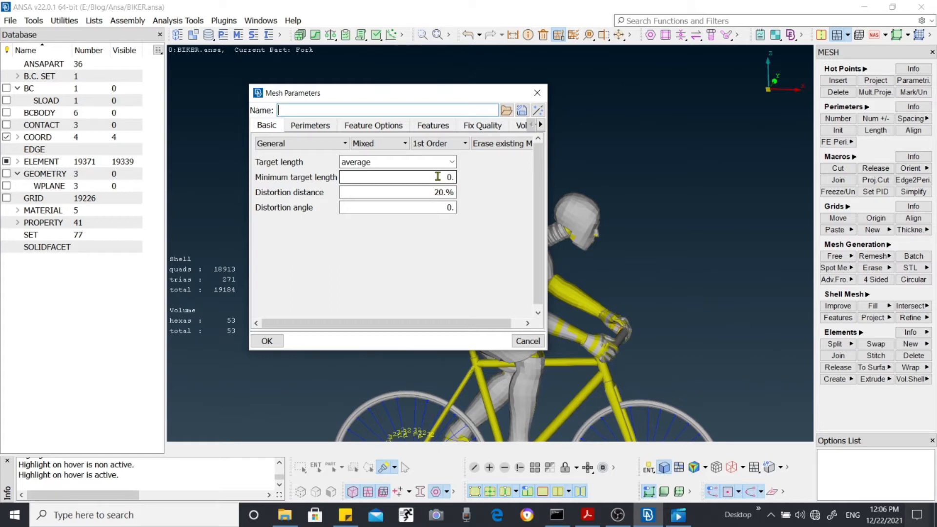
click(450, 162)
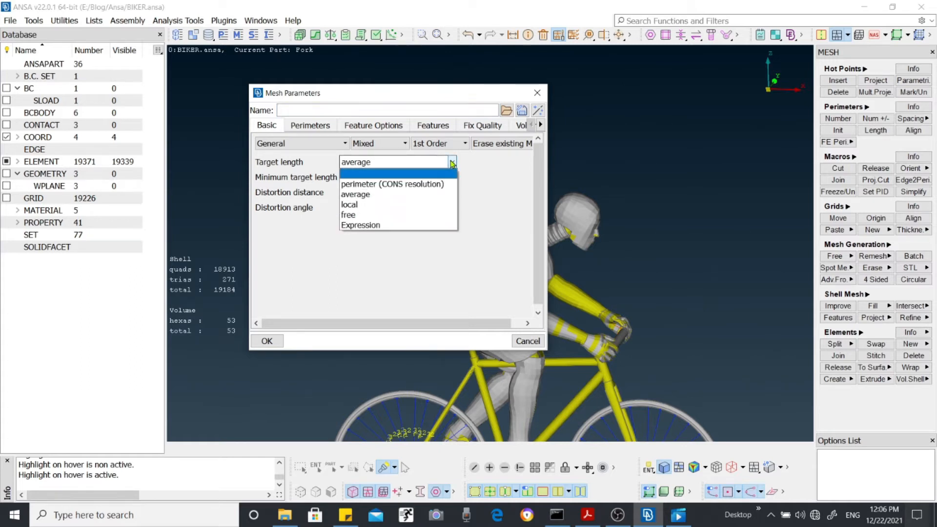
click(452, 162)
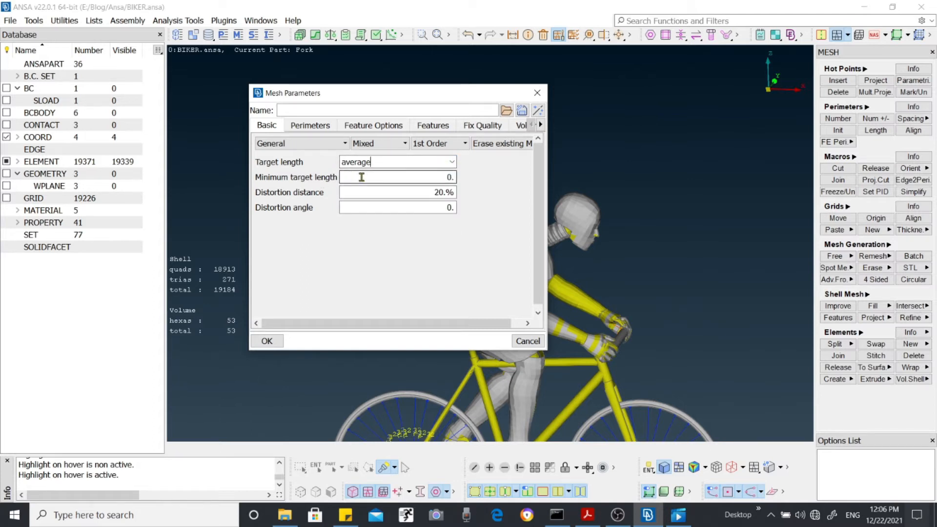
double_click(450, 176)
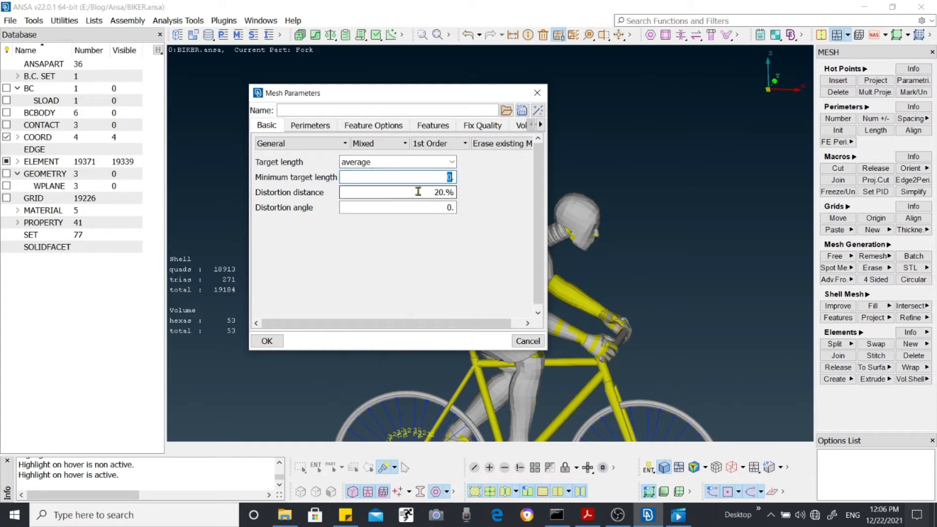
mouse_move(435, 209)
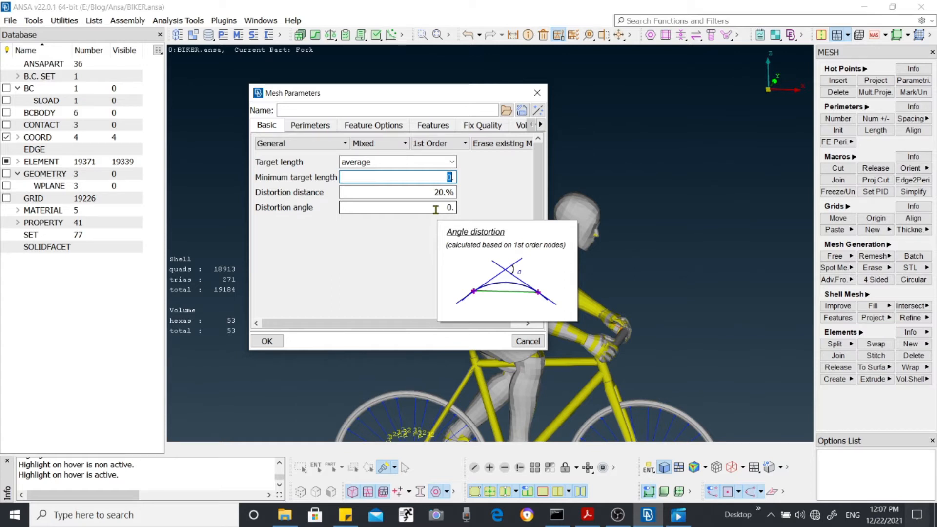
click(413, 176)
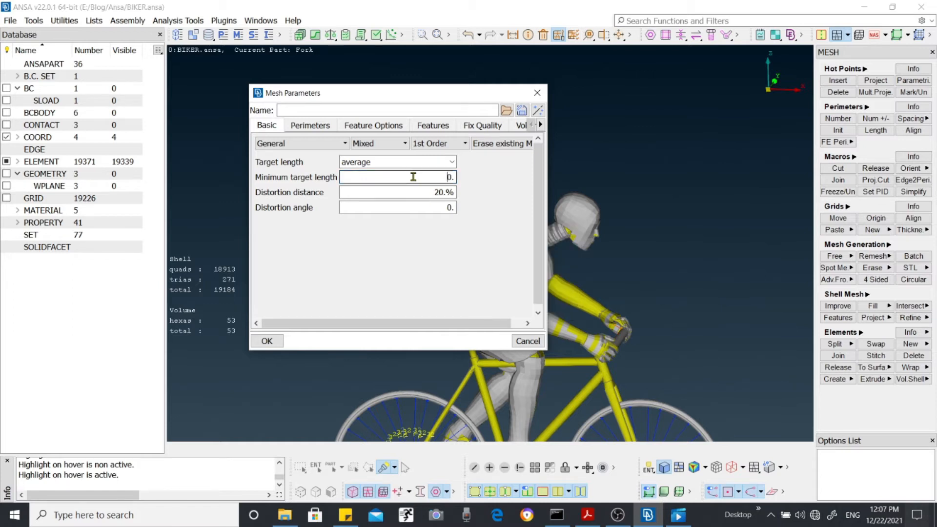
Try the Quad, Tria and Ortho Tria element types in the mesh parameters, return to Mixed and close without accepting.
click(385, 144)
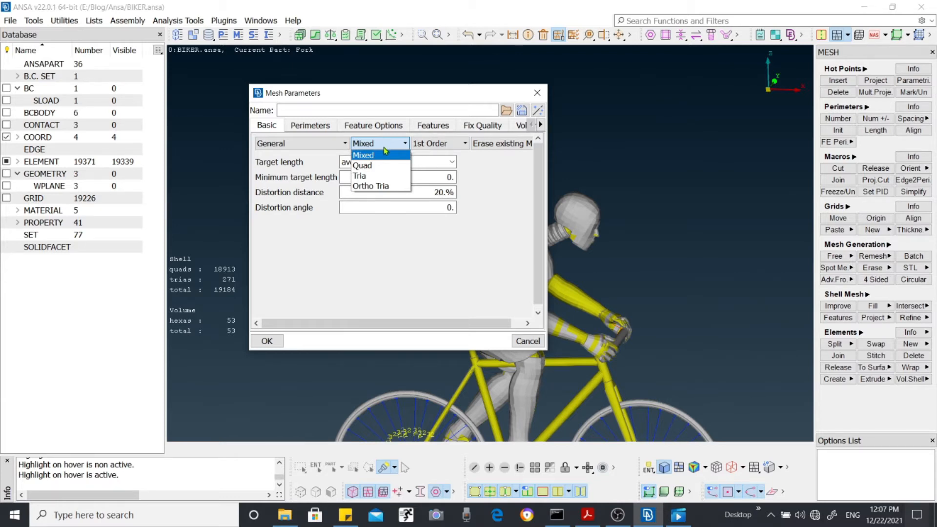
click(367, 166)
click(391, 143)
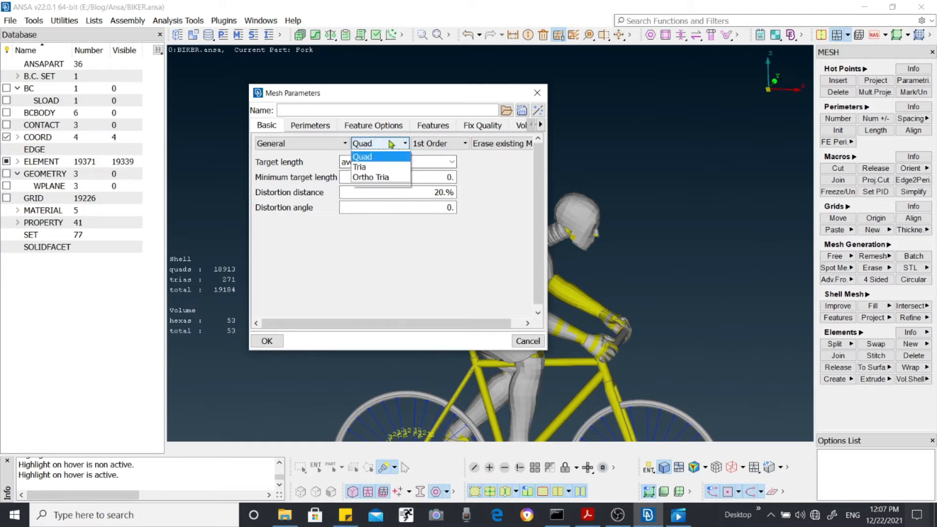
click(370, 175)
click(393, 143)
click(383, 188)
click(384, 144)
click(383, 155)
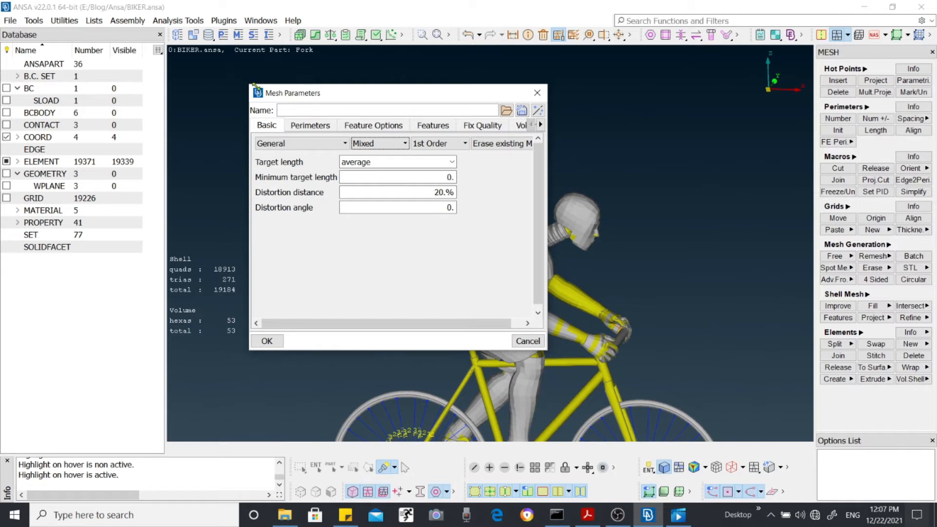
click(537, 93)
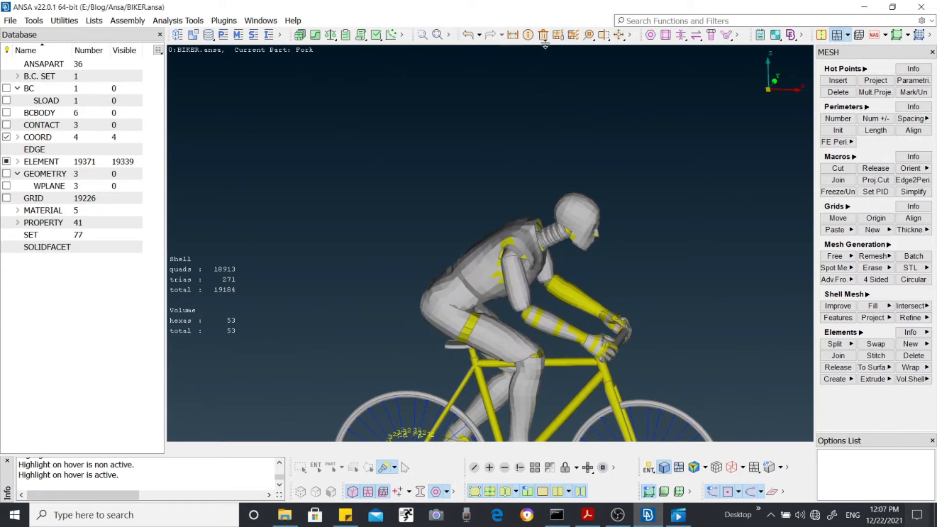
Open the Measure tool to review its entity selection options, and close it without measuring.
click(514, 36)
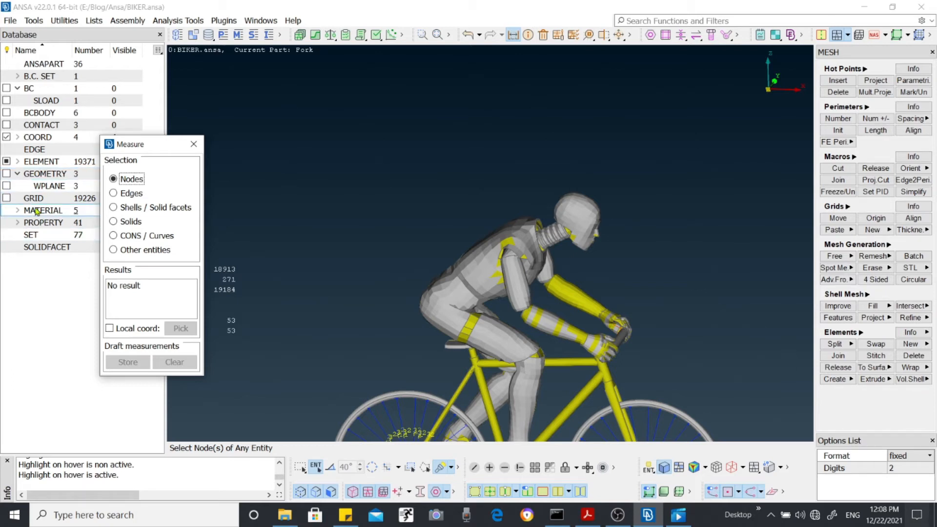
click(194, 144)
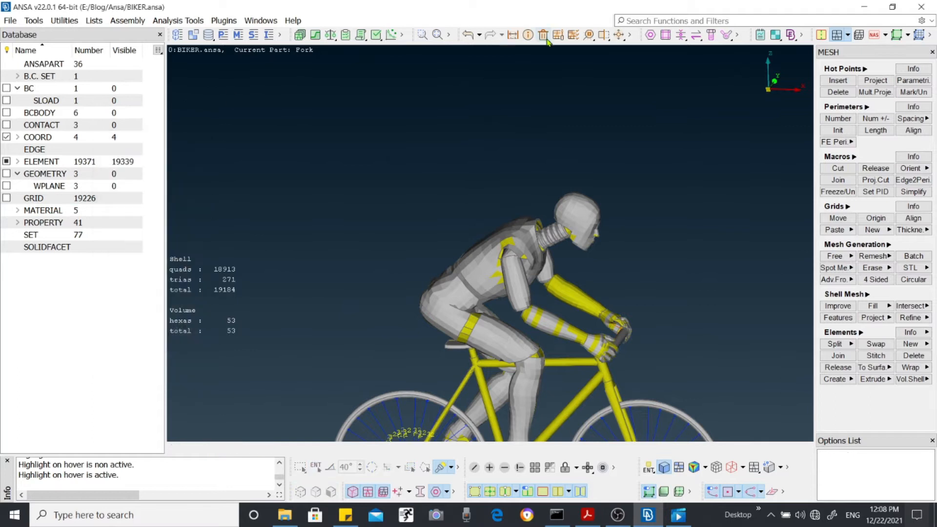
Try the Delete command on the model and cancel the deletion of the selected entities.
click(545, 36)
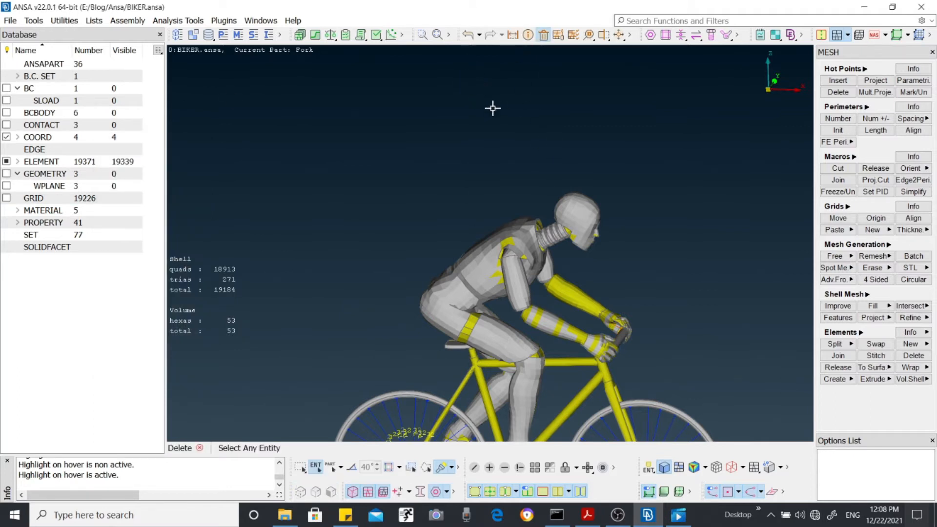
scroll(490, 243, down, 5)
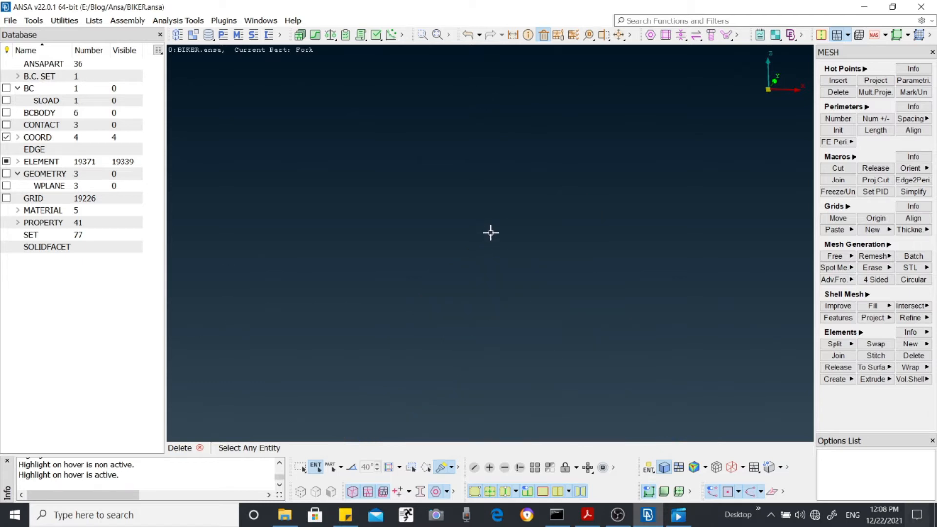
scroll(490, 243, up, 5)
scroll(537, 222, up, 2)
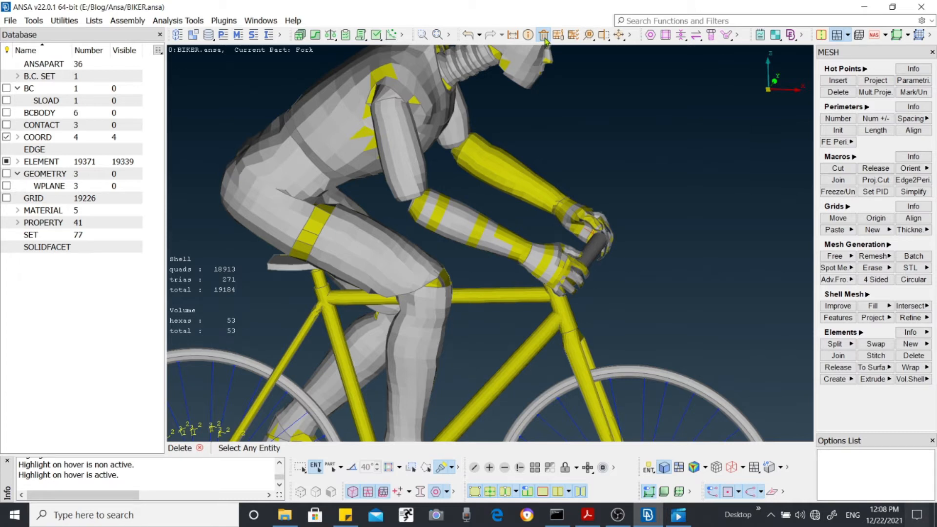
middle_click(555, 167)
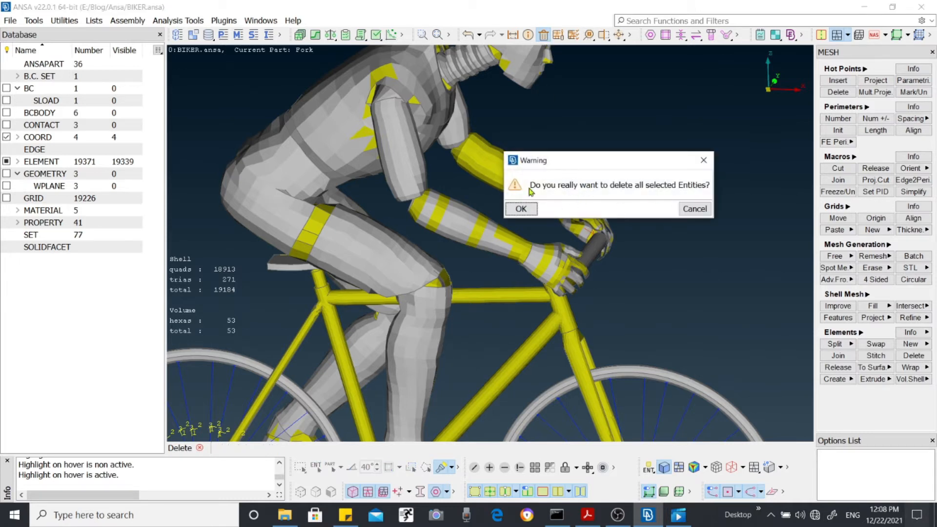
click(694, 210)
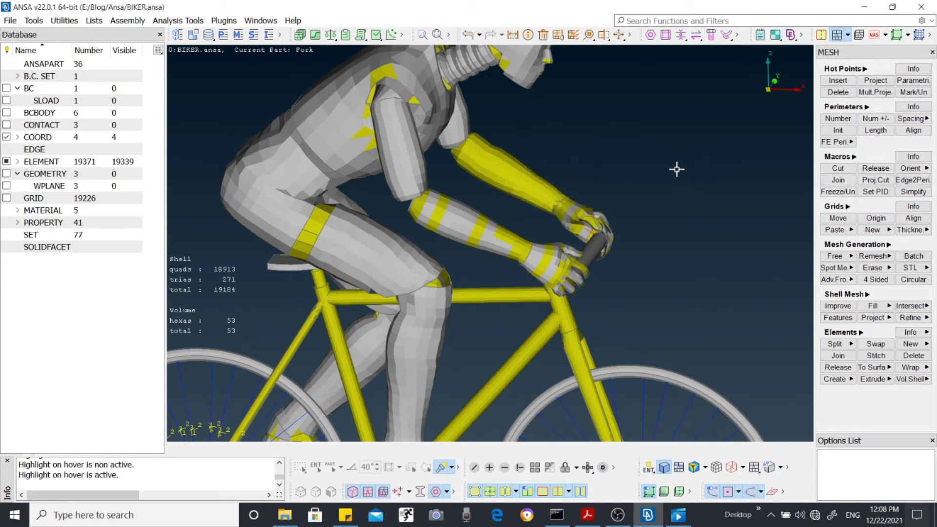
Check the Copy, Move and Link options of the transform tool without applying any.
click(619, 36)
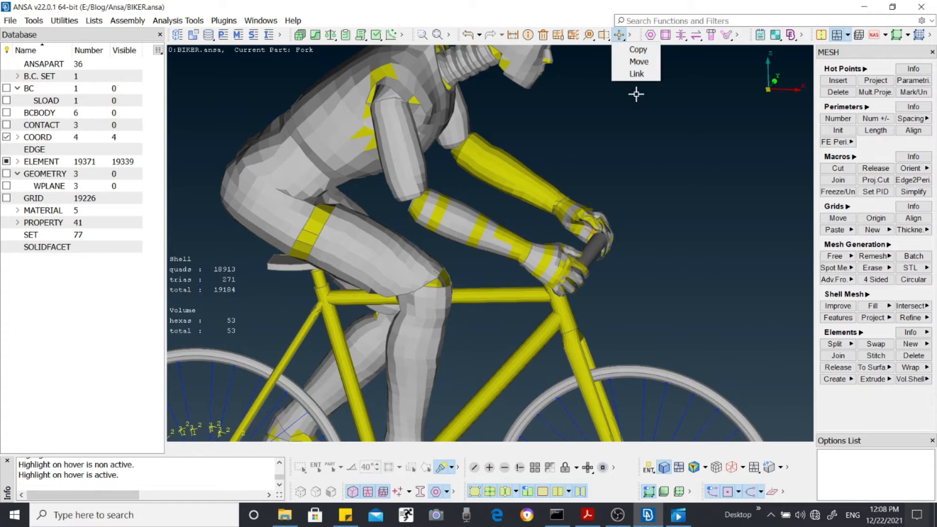
scroll(579, 209, up, 1)
scroll(485, 218, down, 2)
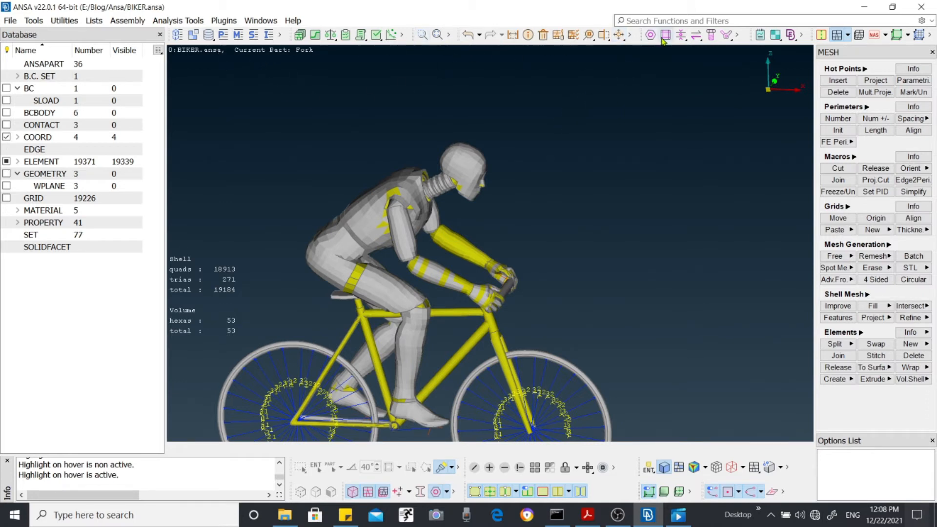
Review the additional connection commands and the options for converting points, curves, faces and FE entities to connections.
click(738, 36)
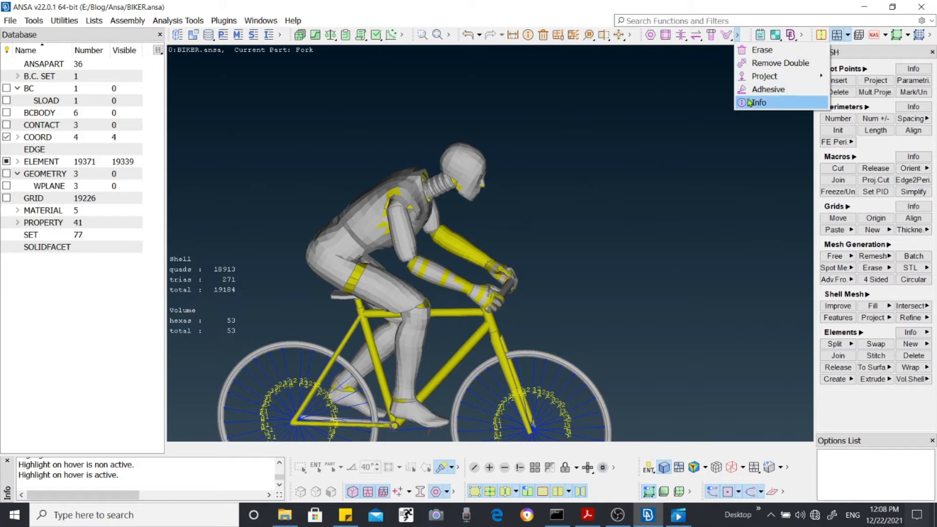
click(666, 72)
click(696, 35)
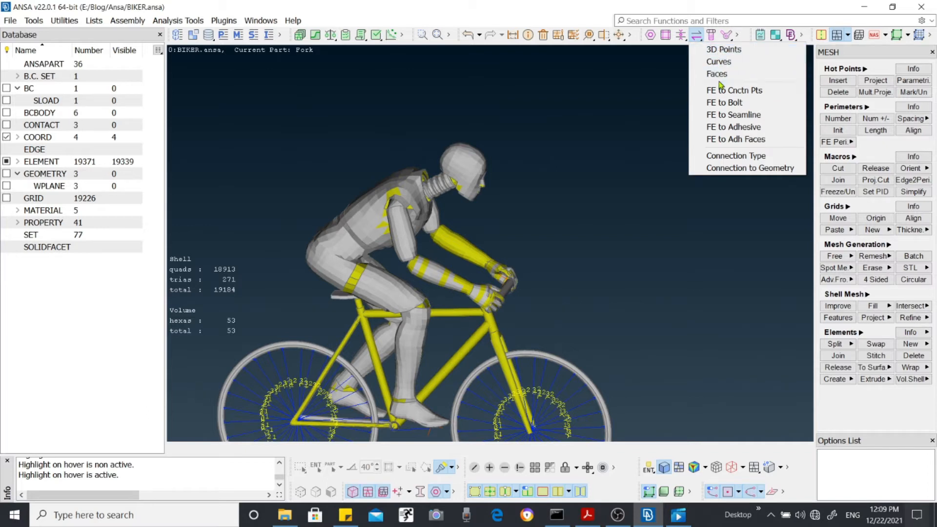
click(626, 148)
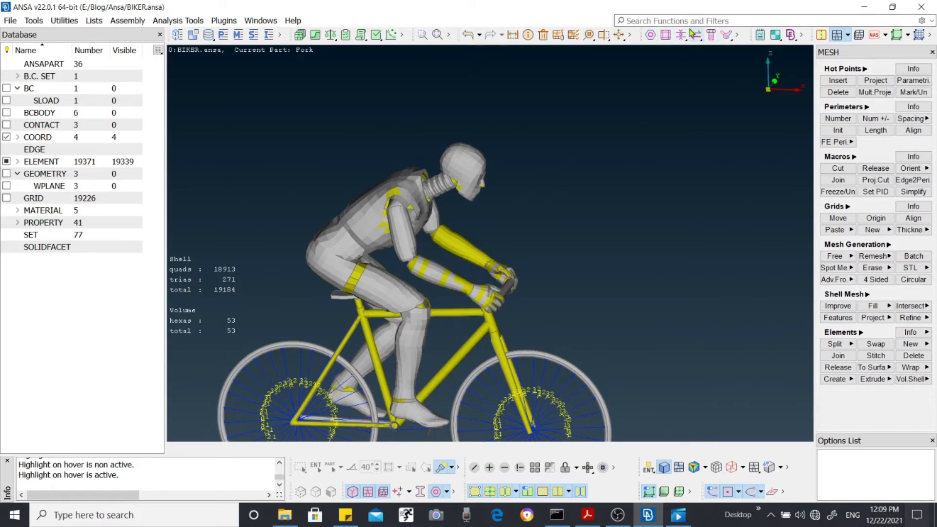
Open the Connection Manager, dismiss its selection assistant, and review the Auto, Manual, Flanges and Holes options and the conversion options.
click(656, 39)
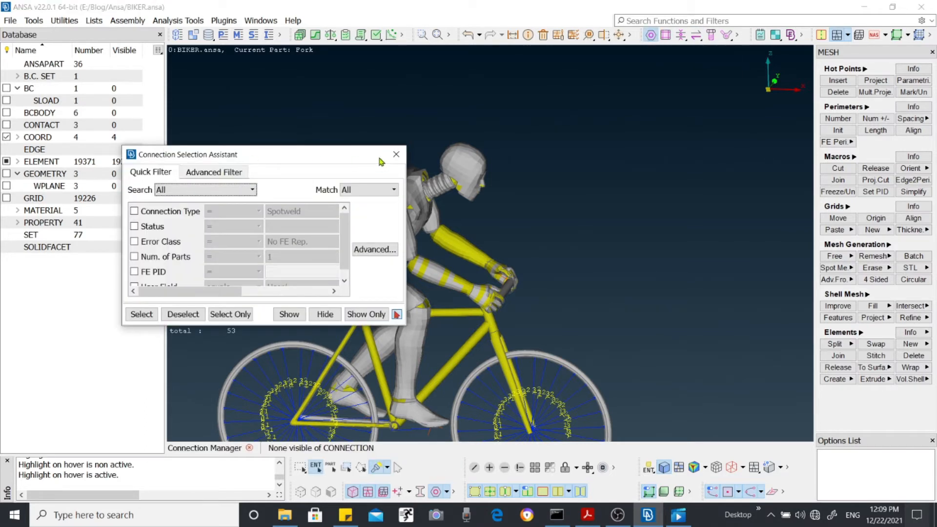
click(396, 155)
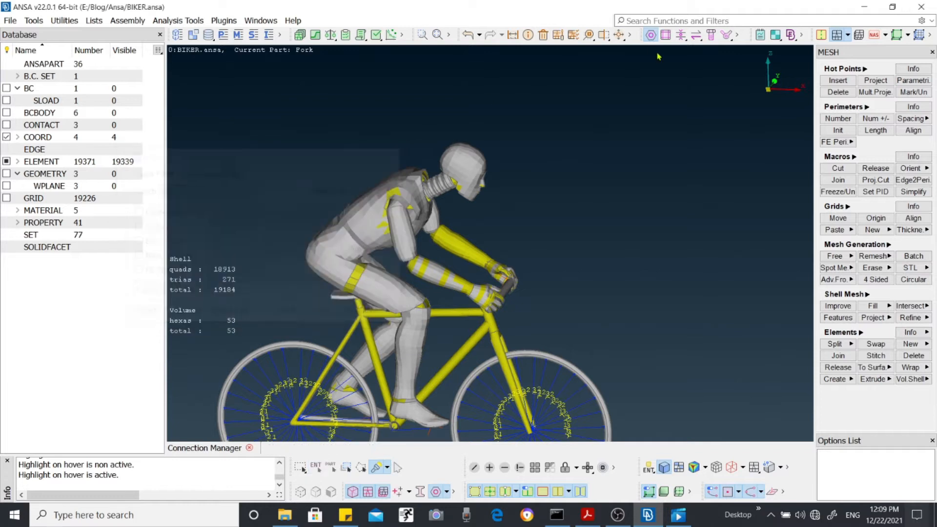
click(682, 36)
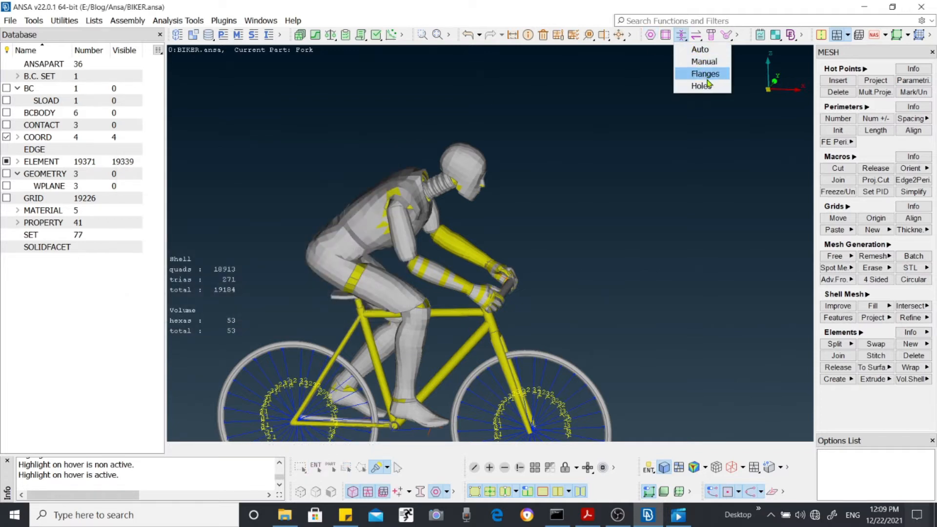
click(700, 39)
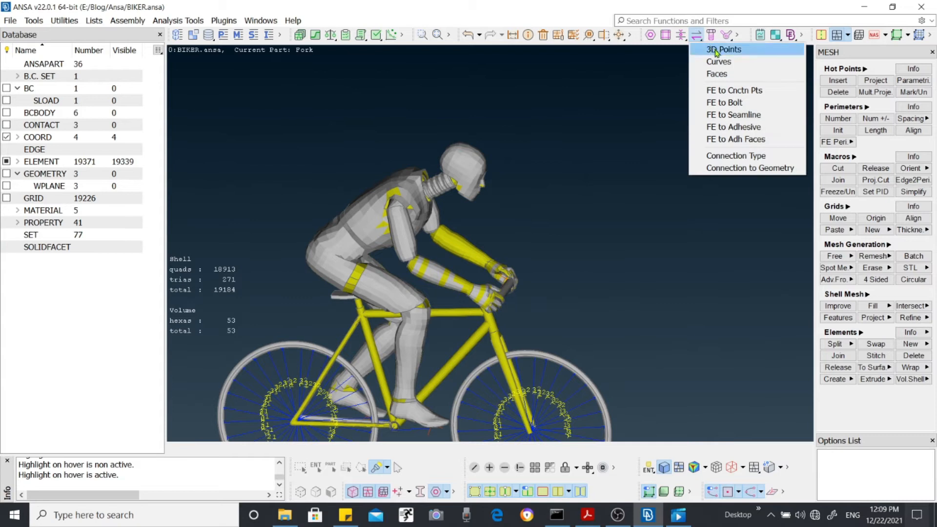
Open the Bolts tool to examine its selection and entity creation settings, and close it without creating bolts.
click(712, 37)
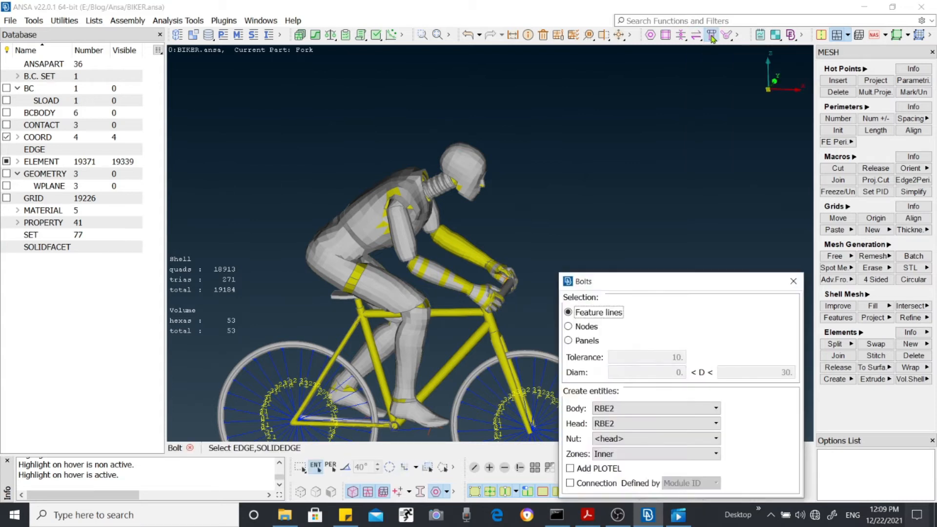
drag(722, 284, 708, 151)
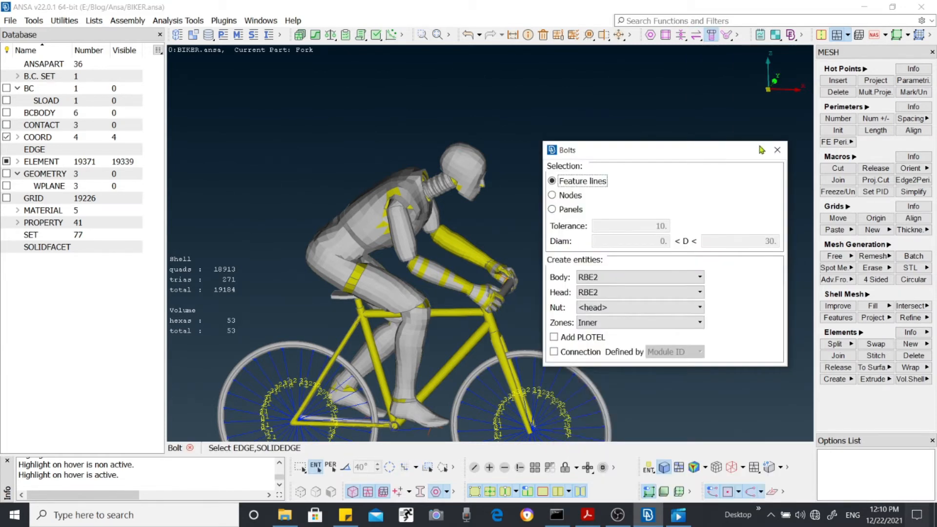
click(777, 149)
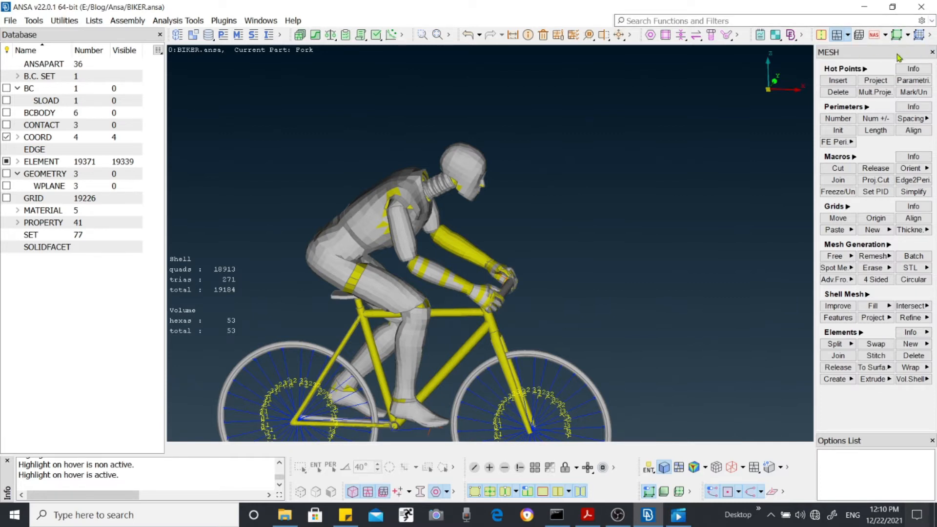
Switch to the TOPO module and examine its functions, including the Cons and Volumes options for releasing CONS.
click(822, 35)
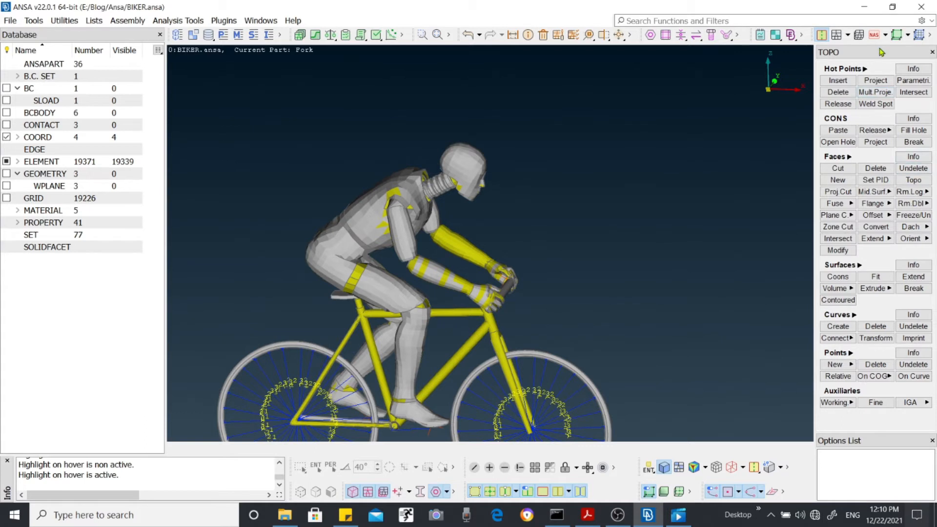
click(832, 80)
click(889, 131)
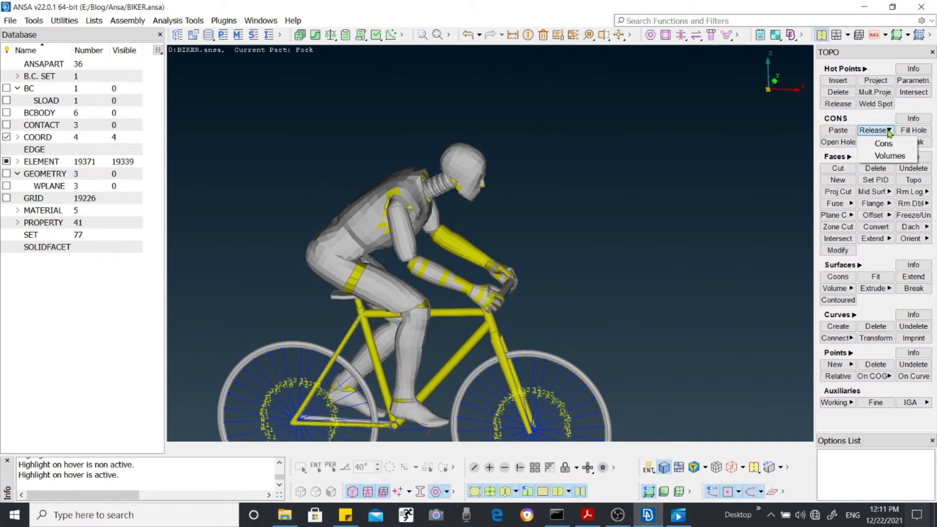
click(886, 131)
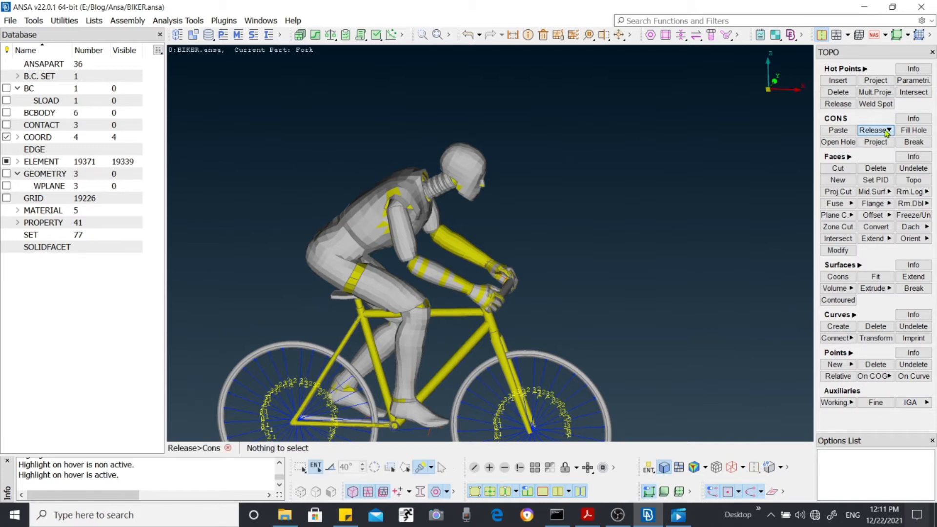
click(655, 180)
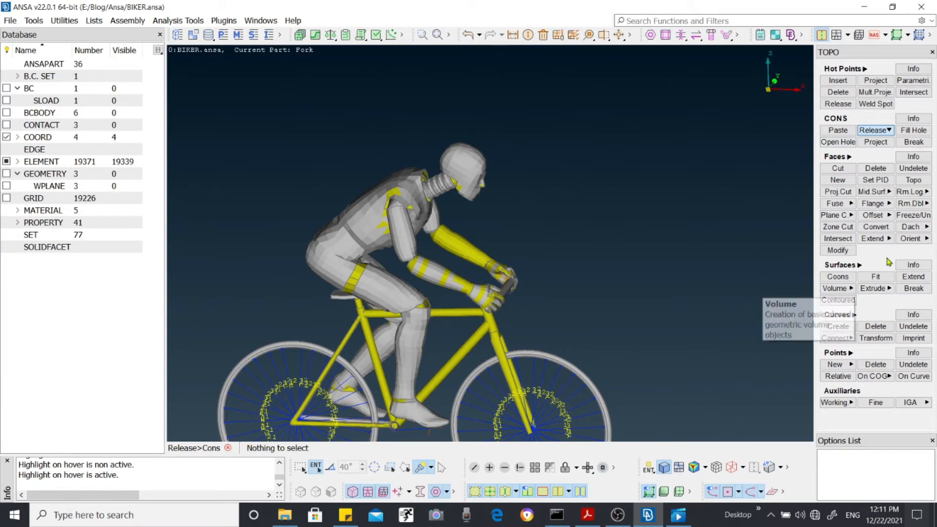
Compare the function groups of the MESH and TOPO modules, ending in the MESH module.
click(838, 35)
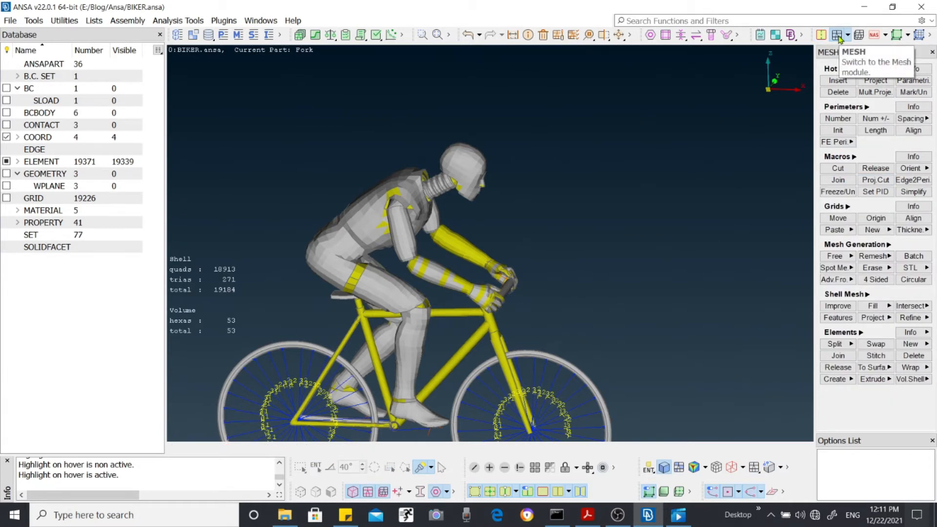
click(822, 35)
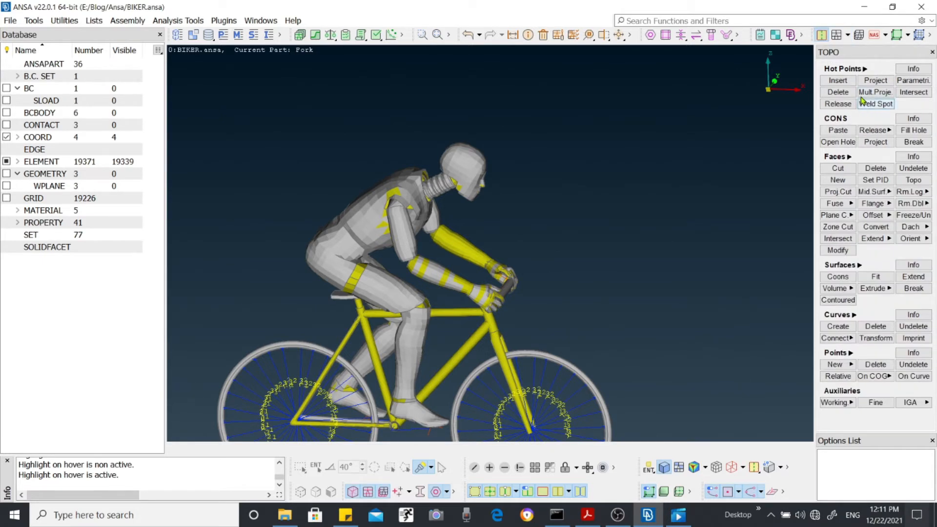
click(838, 35)
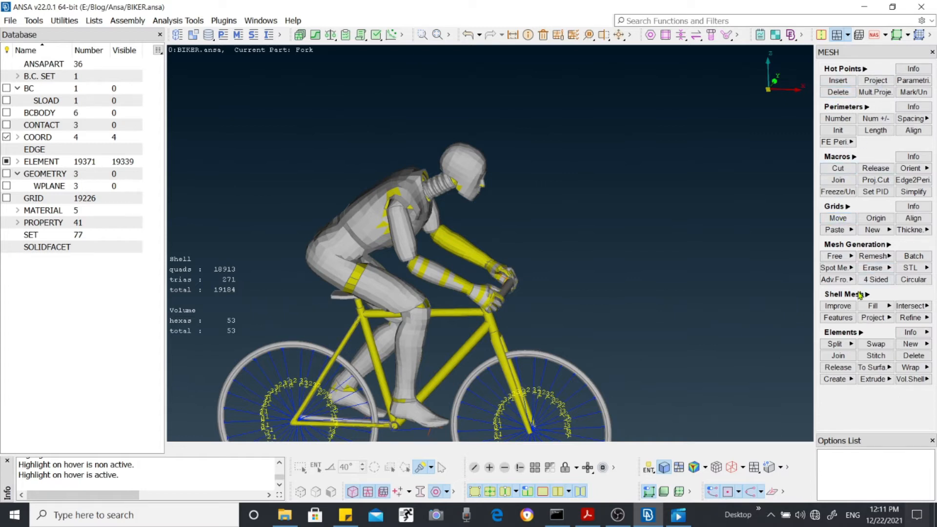
Switch to the VOLUME MESH module and to the HEXA BLOCK module to examine their functions.
click(859, 35)
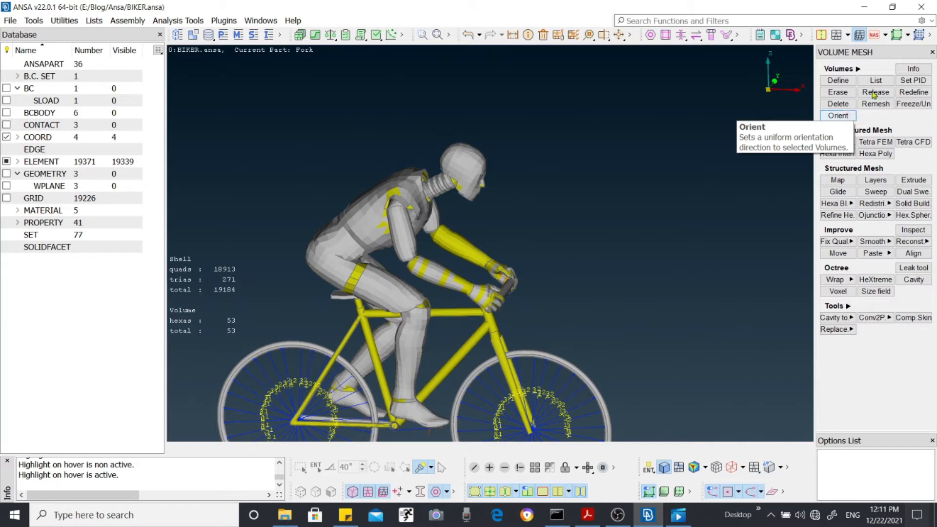
click(931, 36)
click(931, 36)
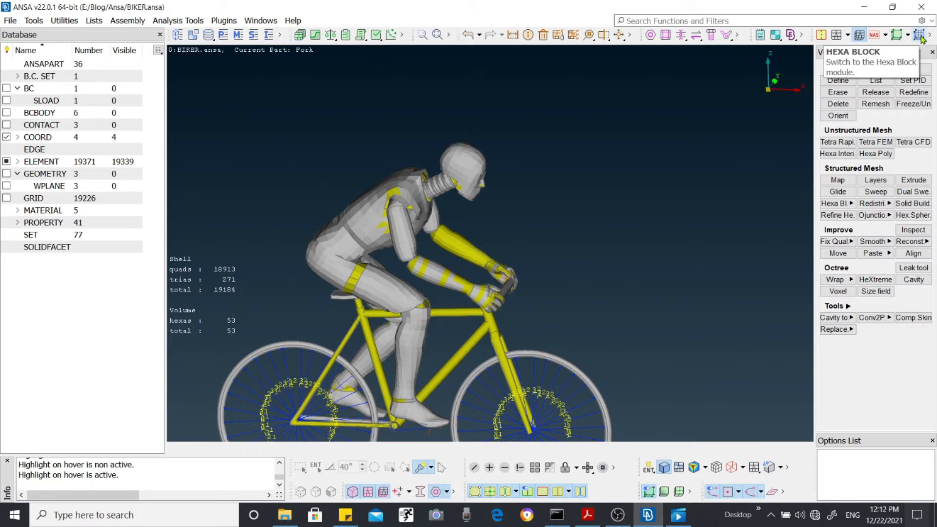
click(921, 36)
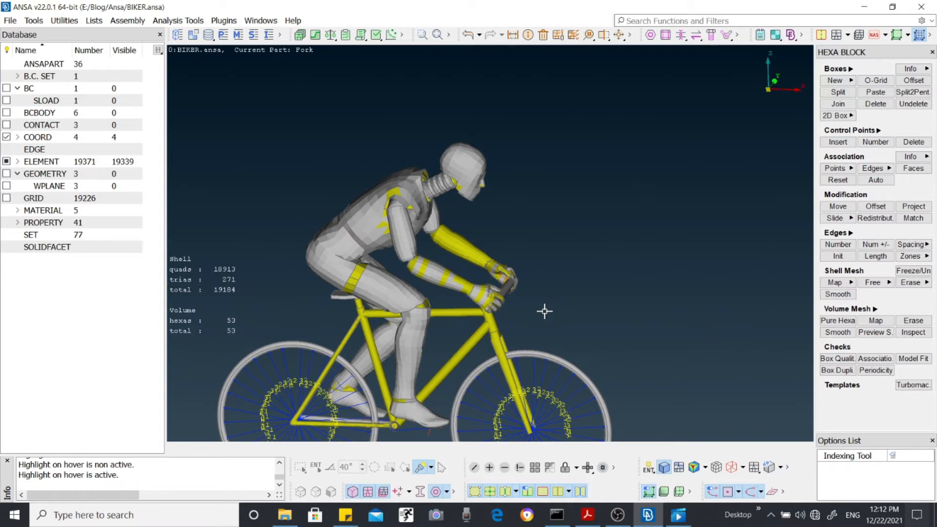
Switch to the NASTRAN deck module and view the list of available solver decks.
click(876, 38)
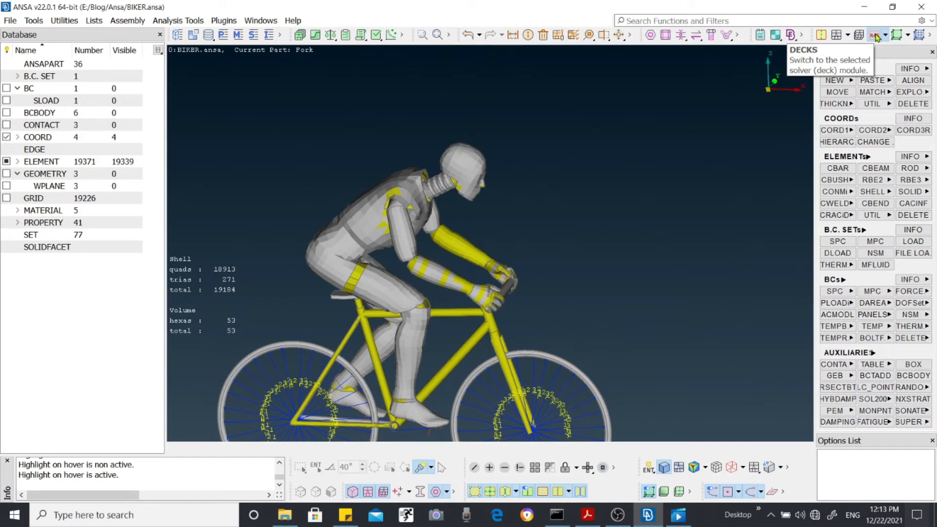
click(886, 36)
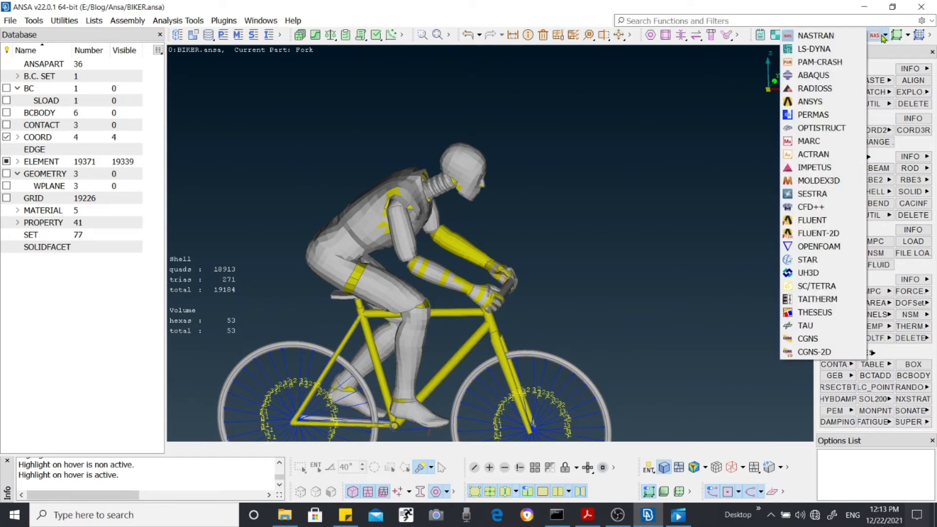
Compare the LS-DYNA and NASTRAN deck functions, ending in the NASTRAN deck, and widen its function panel for full button names.
click(820, 48)
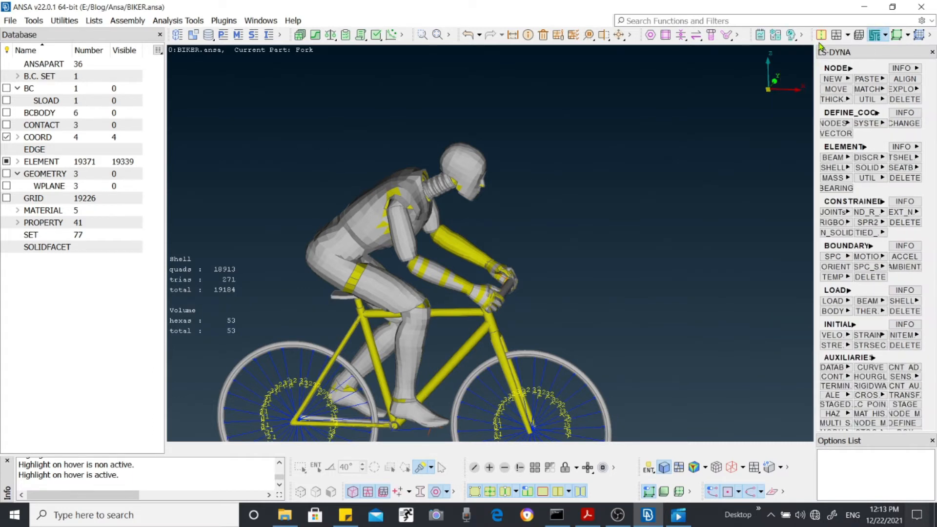
click(886, 36)
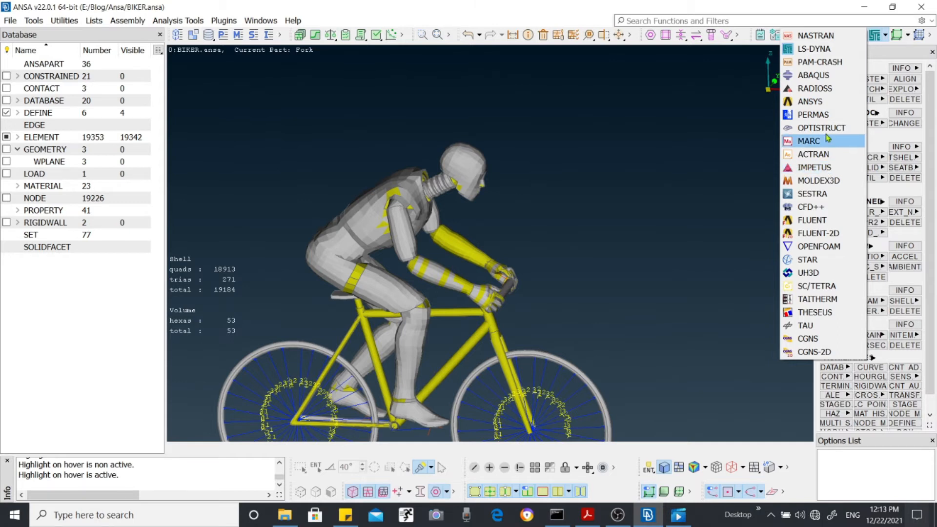
click(823, 39)
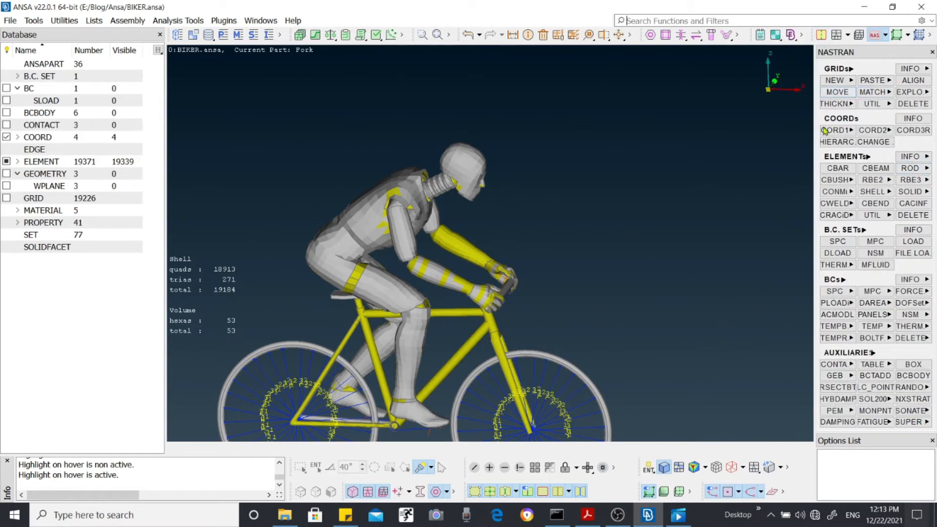
drag(814, 132, 748, 134)
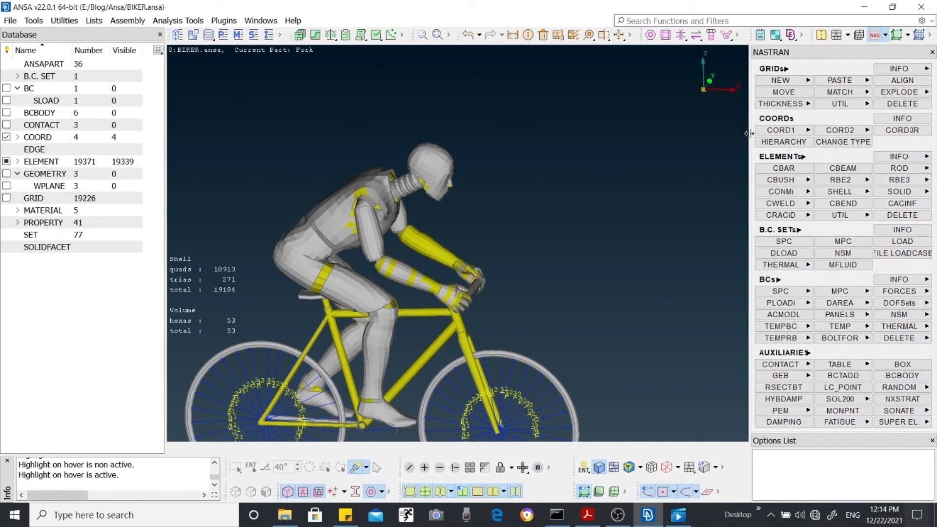
Switch to the LS-DYNA deck, show the whole biker model smaller in the view, and review the list of available solver decks.
click(886, 39)
click(816, 51)
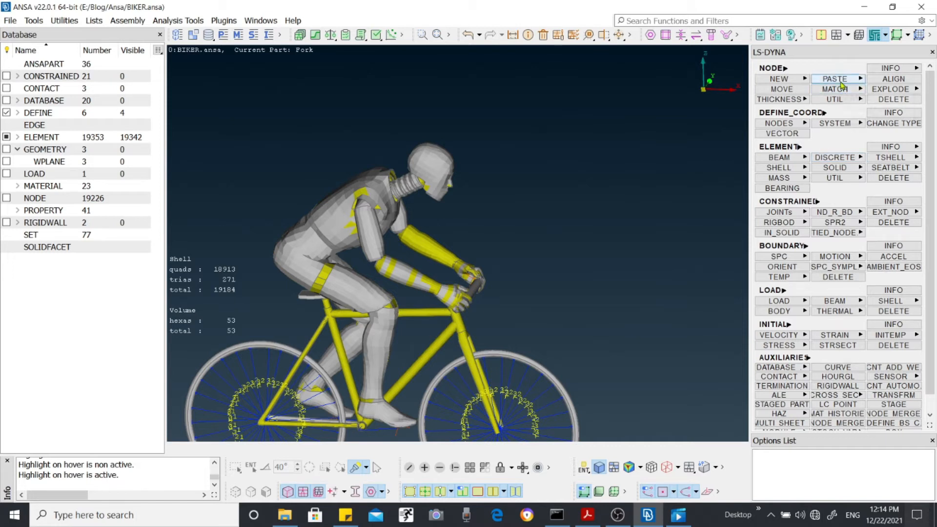
scroll(503, 144, down, 3)
scroll(420, 287, up, 1)
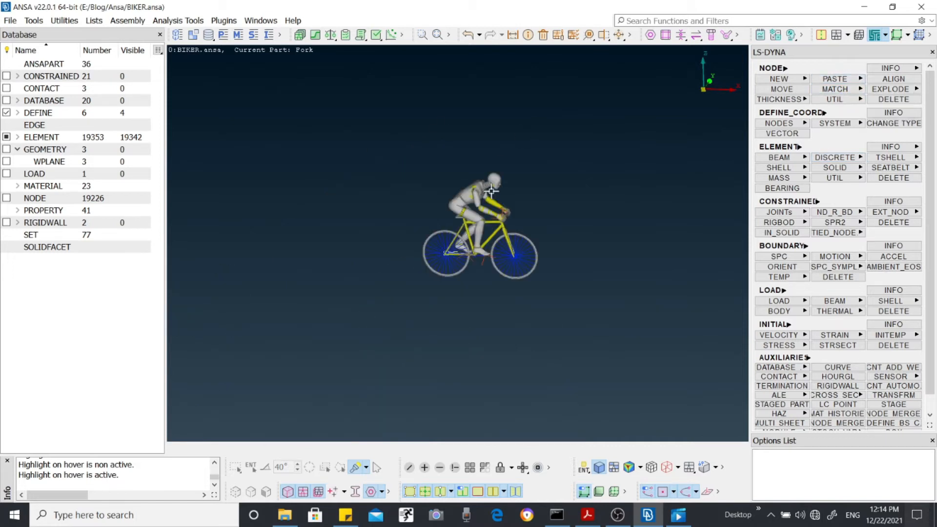
scroll(491, 191, up, 2)
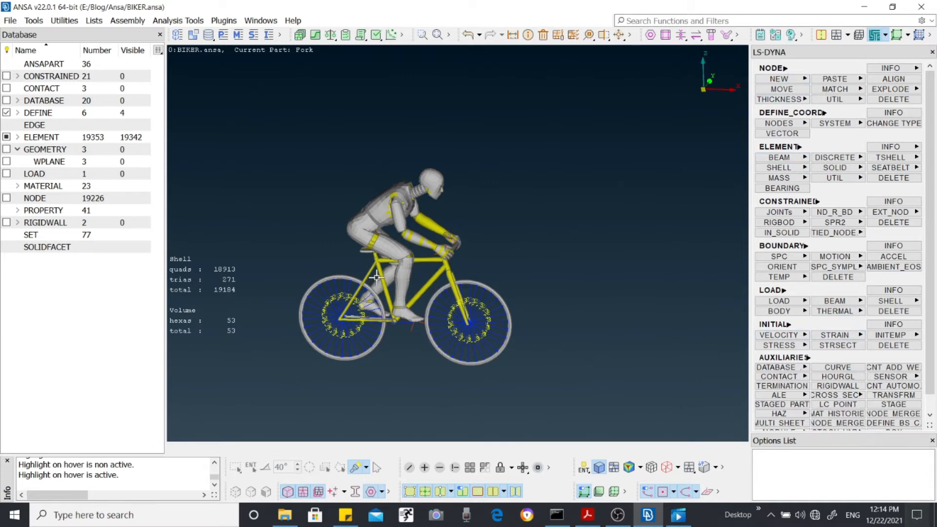
click(885, 35)
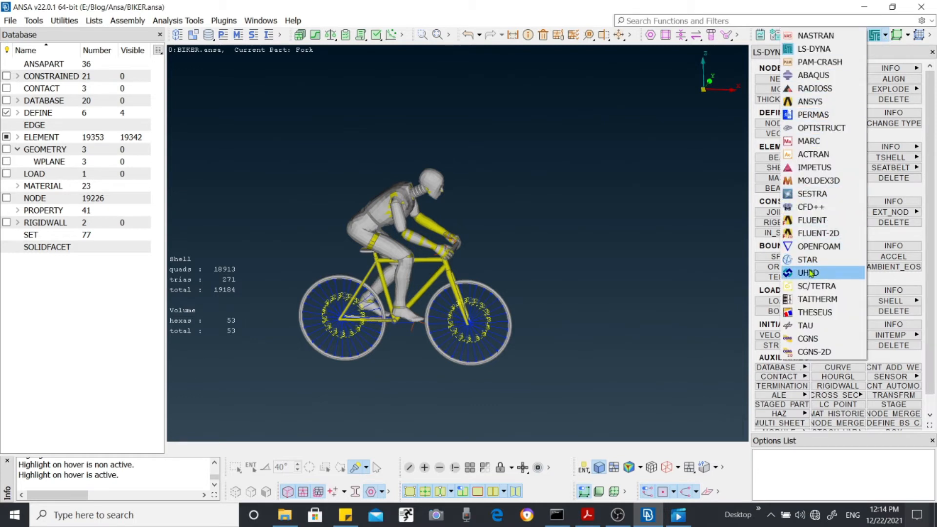
Switch to the MORPH module to examine its functions and view the list of available morphing types.
click(899, 36)
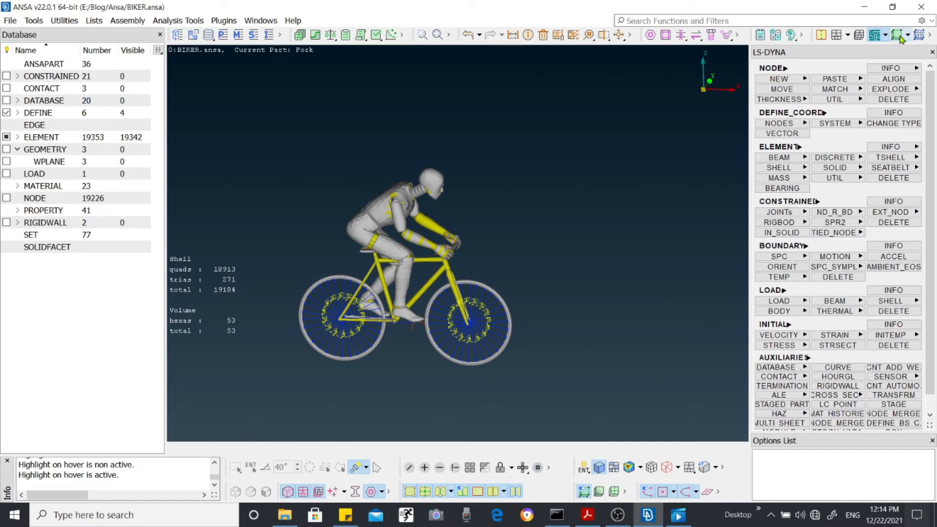
click(899, 37)
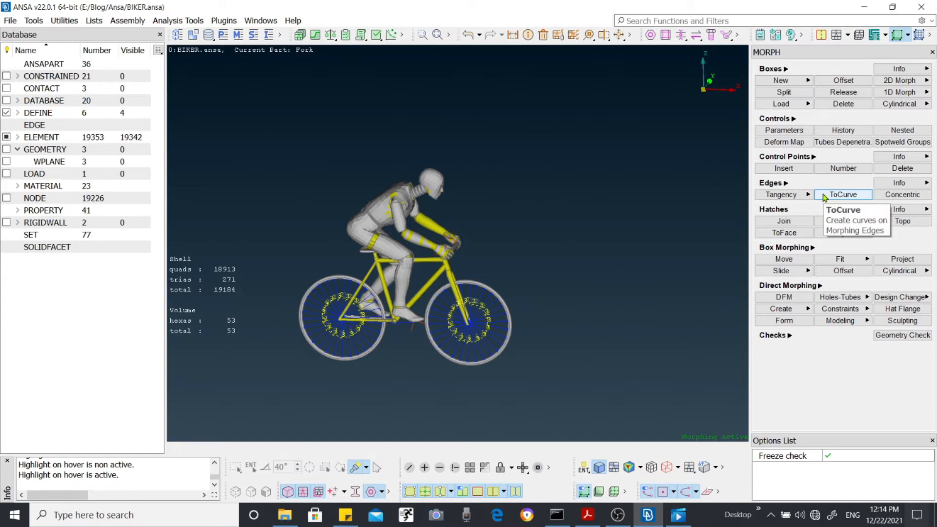
click(909, 36)
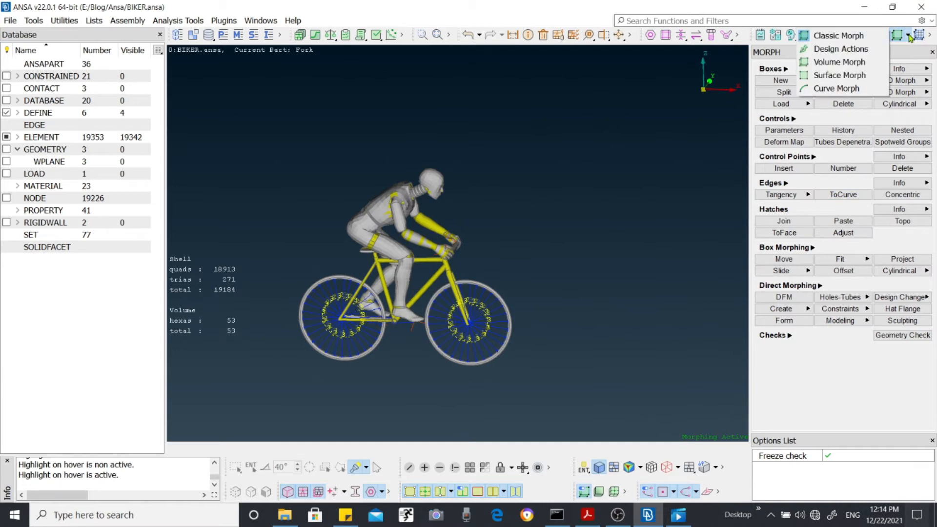